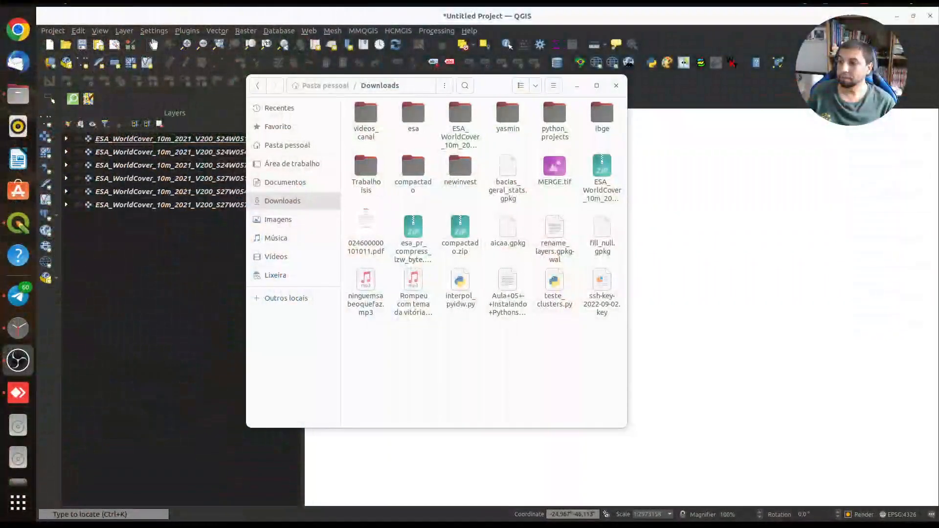
Compare the total size of the six tiles in the esa folder with the size of MERGE.tif in Downloads
{"action": "double_click", "coordinate": [413, 113]}
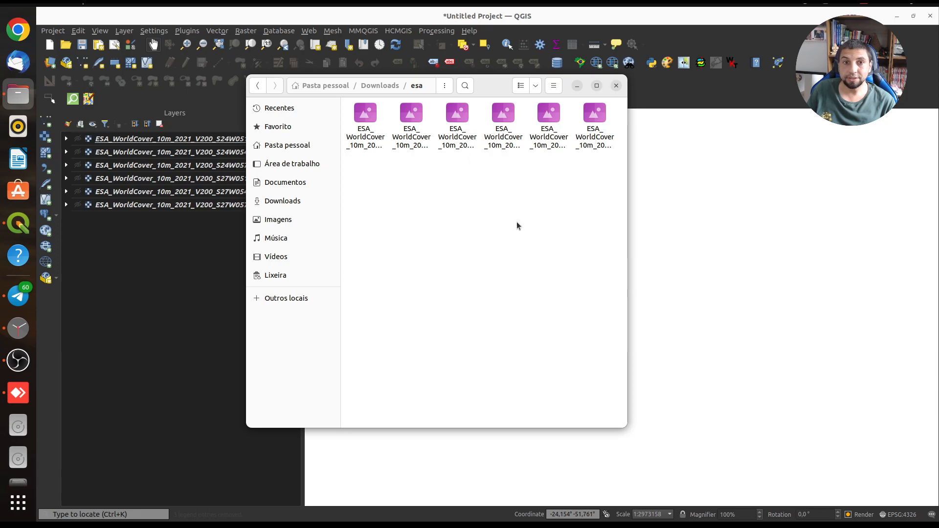
{"action": "key", "text": "ctrl+a"}
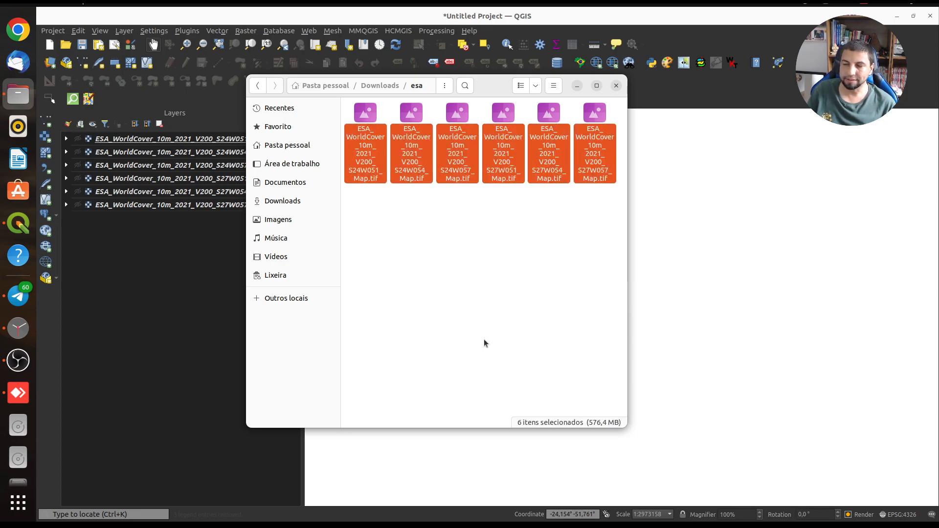
{"action": "left_click", "coordinate": [382, 87]}
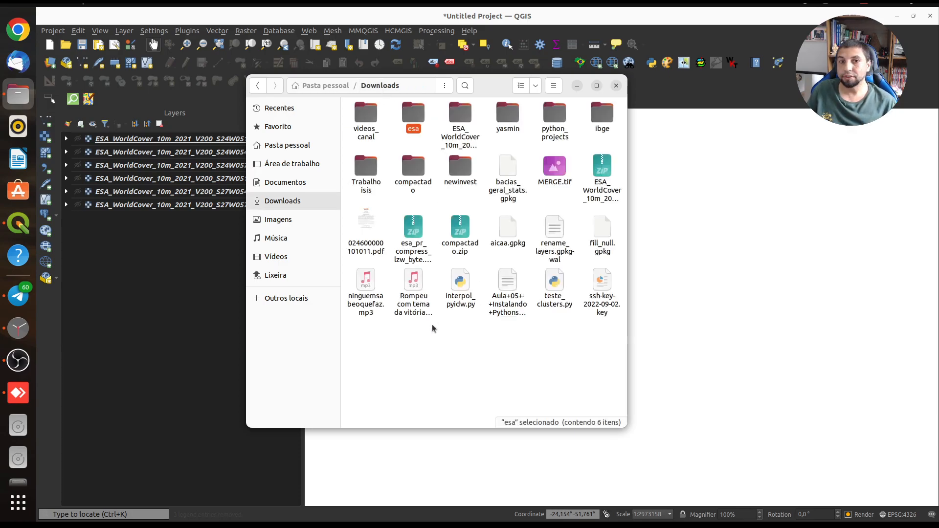
{"action": "left_click_drag", "start_coordinate": [482, 87], "coordinate": [564, 112]}
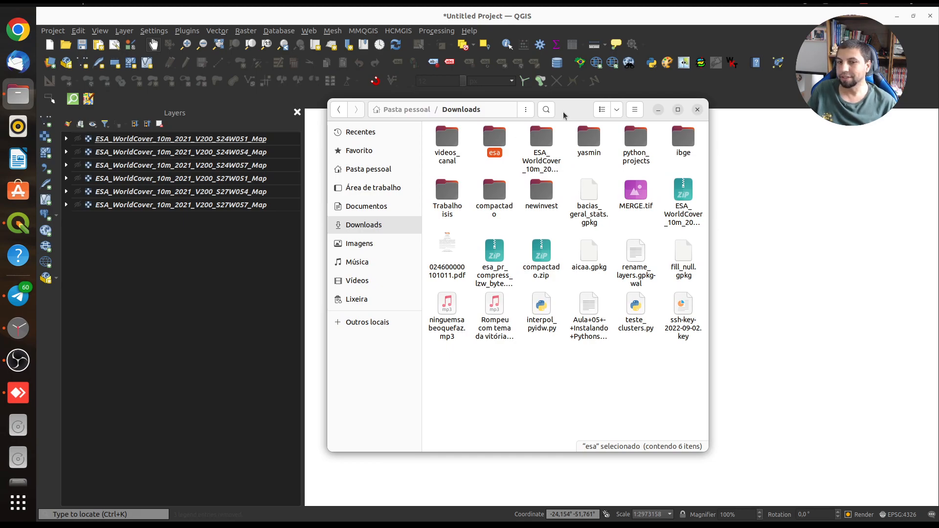
{"action": "left_click", "coordinate": [635, 191]}
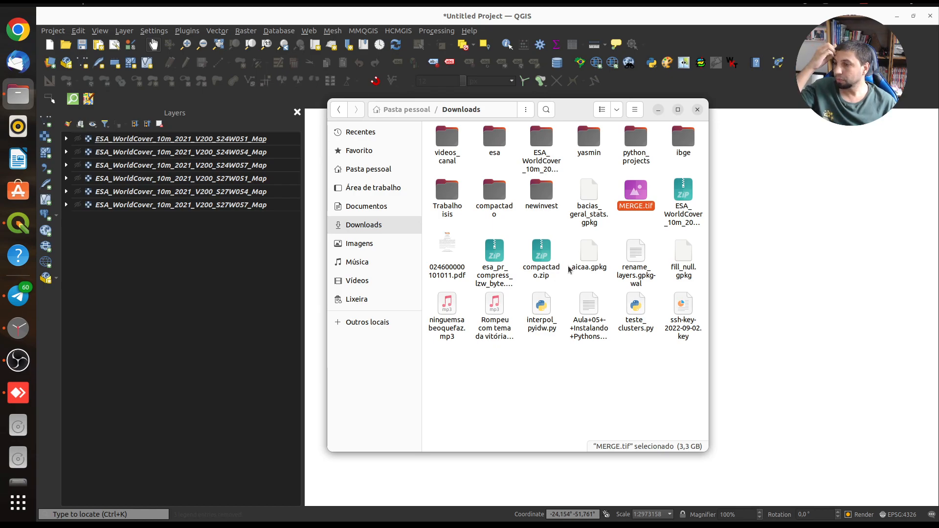
Examine the Merge tool's compression profiles and output data types, and close it without running
{"action": "left_click", "coordinate": [246, 30]}
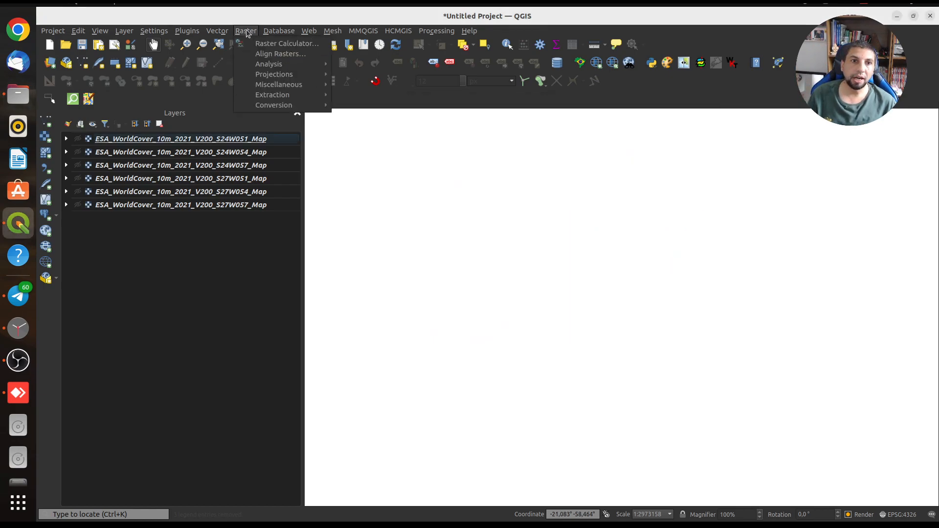
{"action": "mouse_move", "coordinate": [288, 82]}
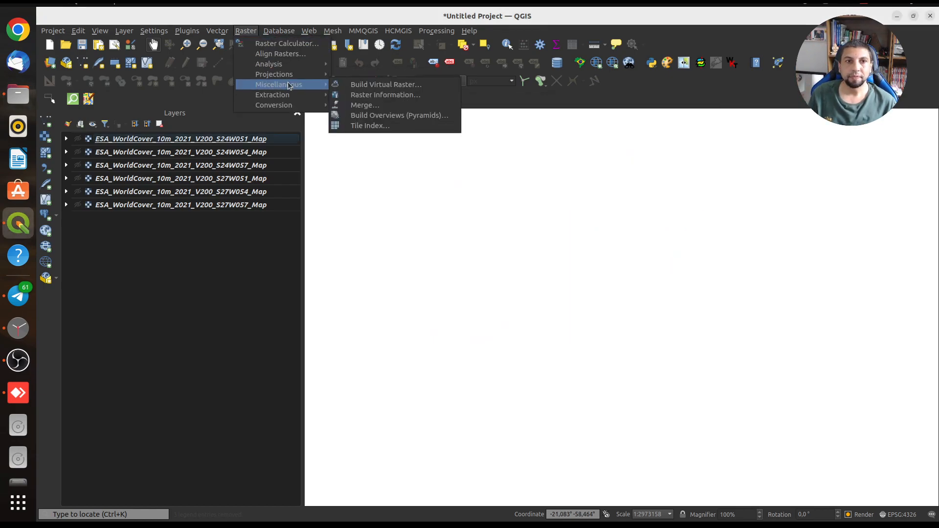
{"action": "left_click", "coordinate": [382, 105]}
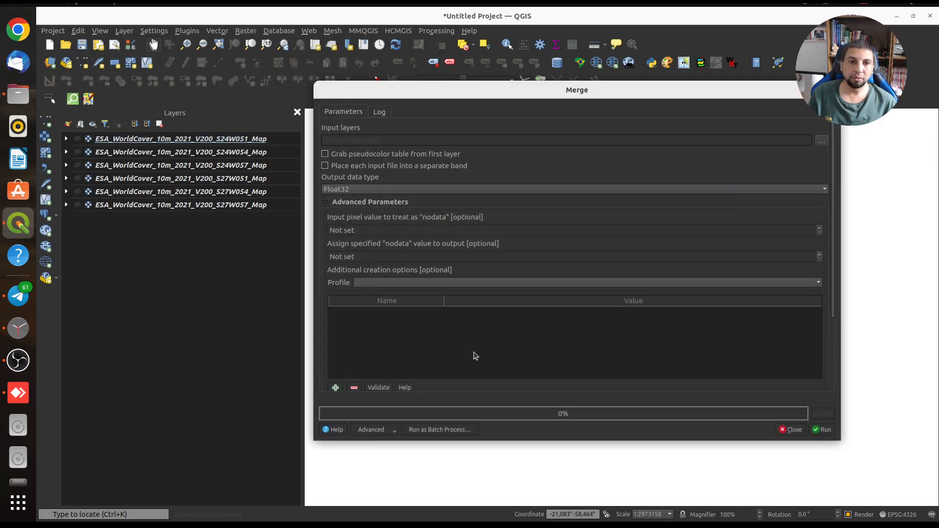
{"action": "left_click", "coordinate": [400, 282]}
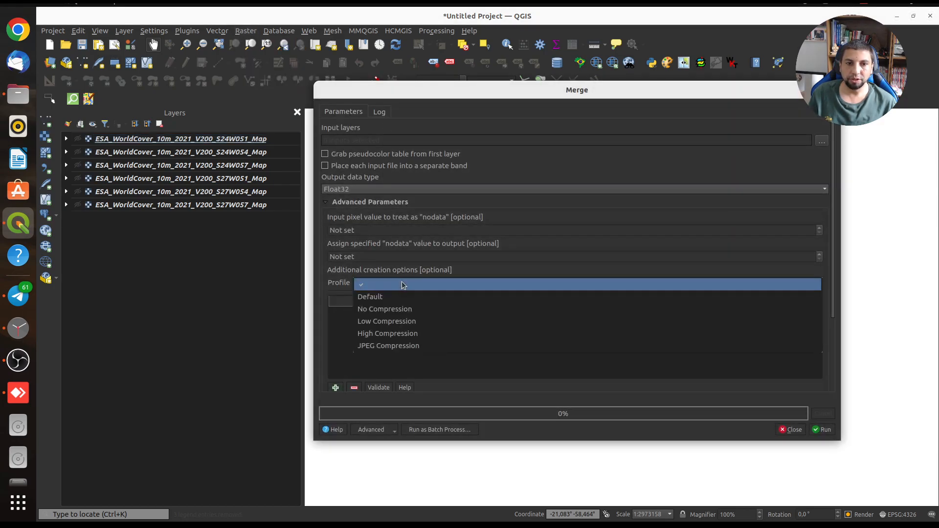
{"action": "left_click", "coordinate": [360, 184]}
{"action": "left_click", "coordinate": [360, 186]}
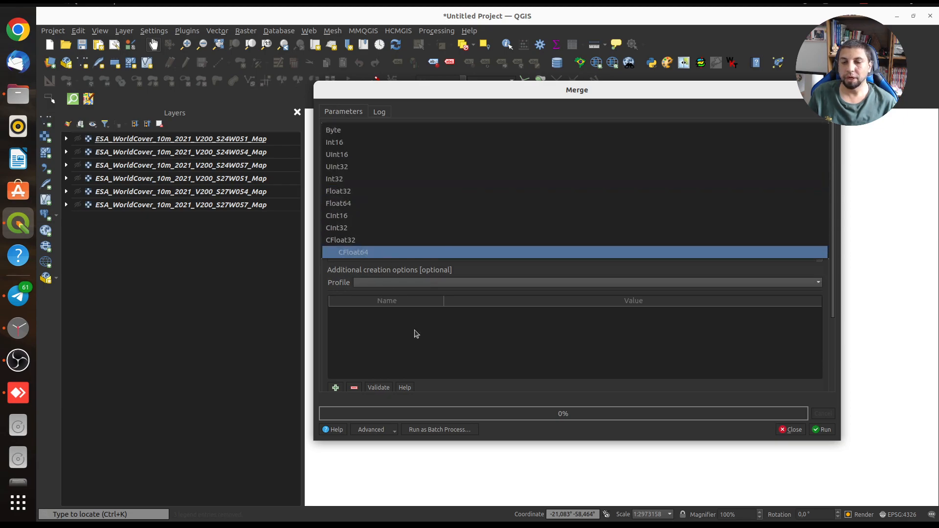
{"action": "left_click", "coordinate": [832, 90]}
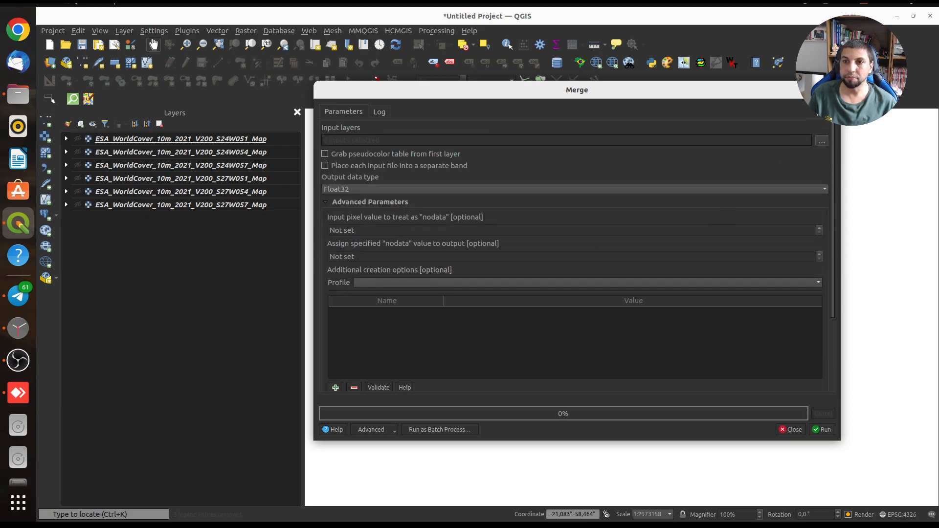
{"action": "left_click", "coordinate": [831, 90]}
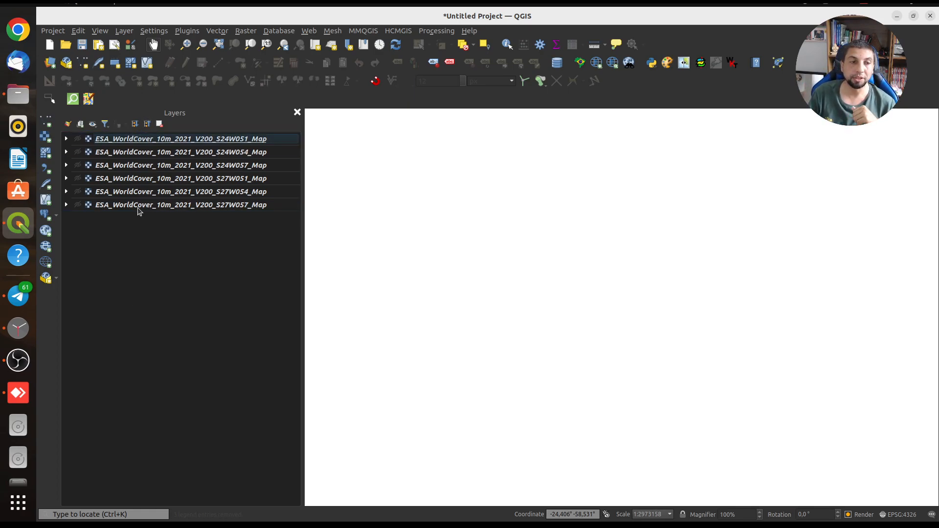
Show all six ESA WorldCover layers on the map, toggling the S24W051 tile off and back on
{"action": "left_click", "coordinate": [92, 124]}
{"action": "left_click", "coordinate": [103, 139]}
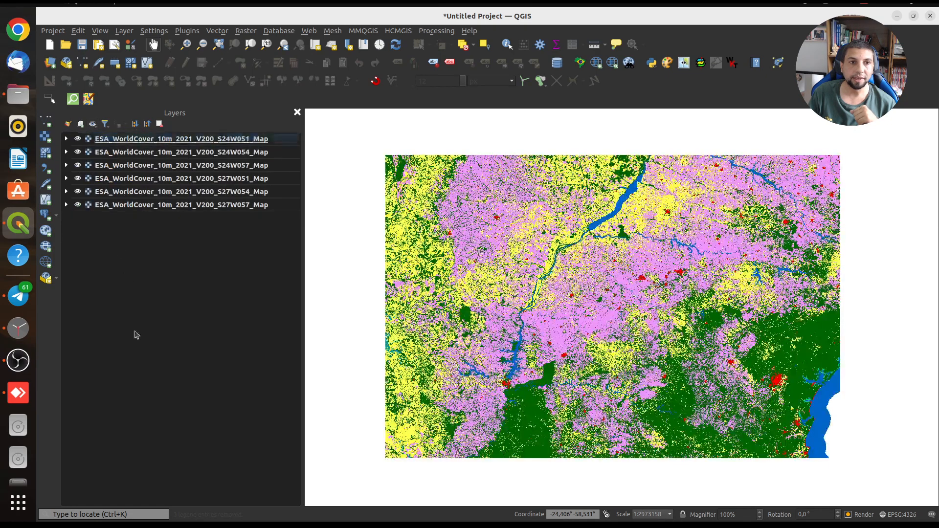
{"action": "left_click", "coordinate": [78, 139]}
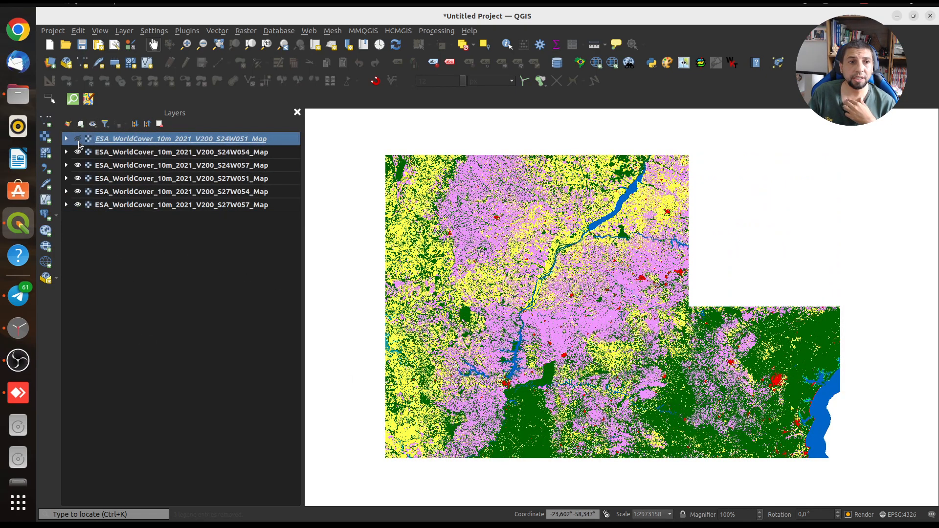
{"action": "left_click", "coordinate": [78, 139]}
Check MERGE.tif in the Downloads folder again and return to the map
{"action": "left_click", "coordinate": [11, 96]}
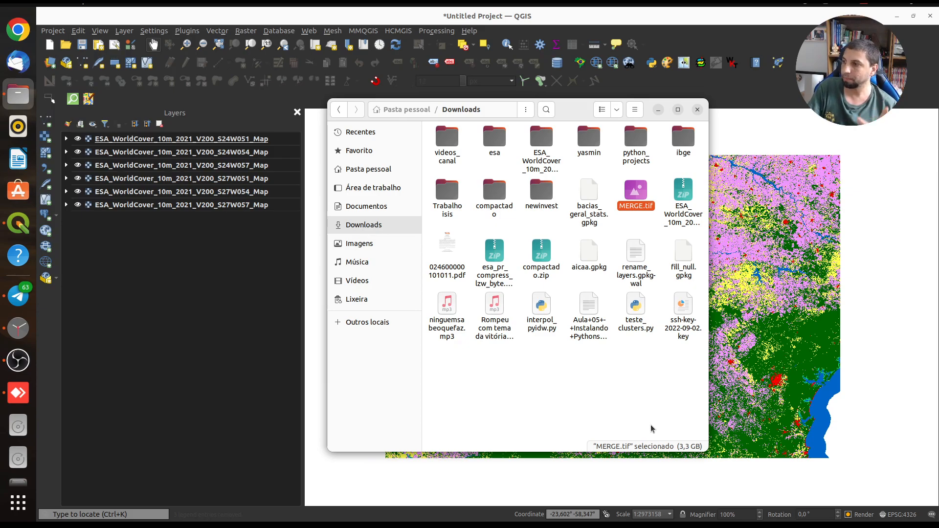
{"action": "left_click", "coordinate": [658, 110]}
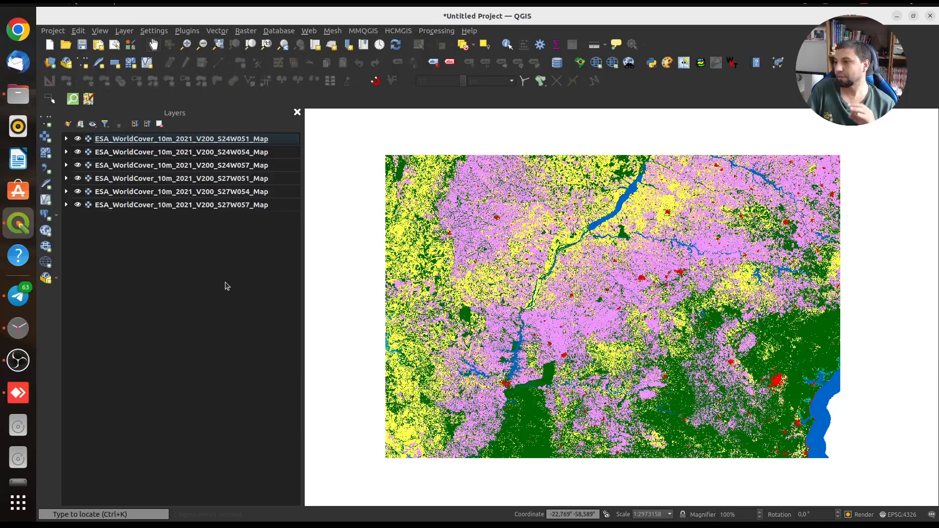
Build a virtual raster from all six ESA WorldCover layers as a temporary file, with Average resolution and Nearest Neighbour resampling
{"action": "left_click", "coordinate": [246, 31]}
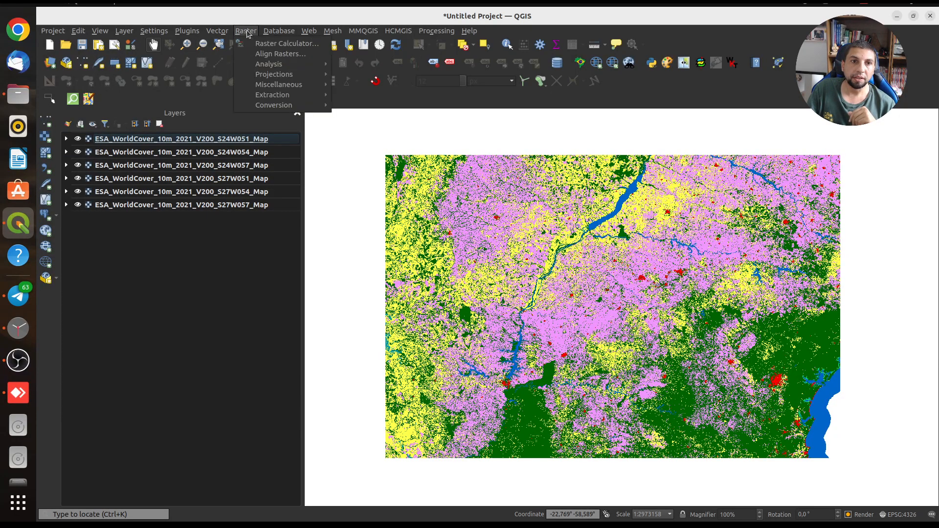
{"action": "mouse_move", "coordinate": [282, 88]}
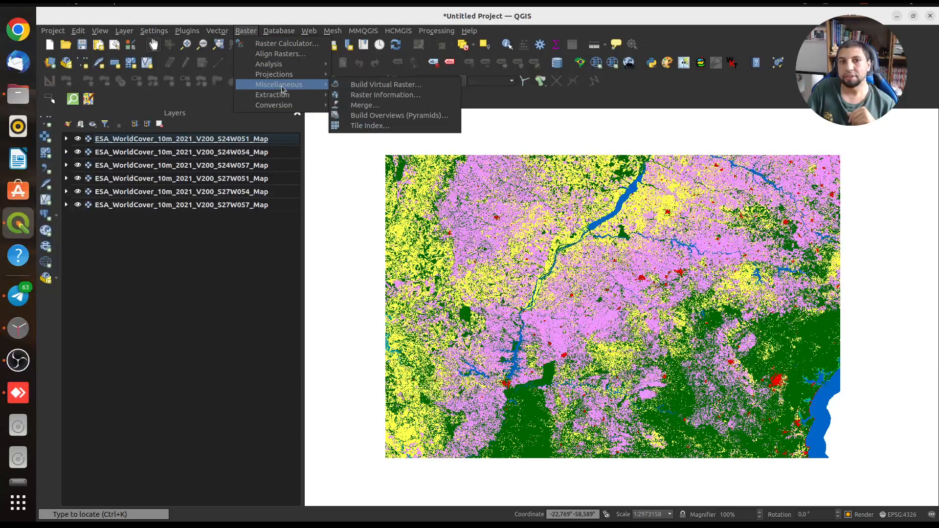
{"action": "left_click", "coordinate": [380, 86]}
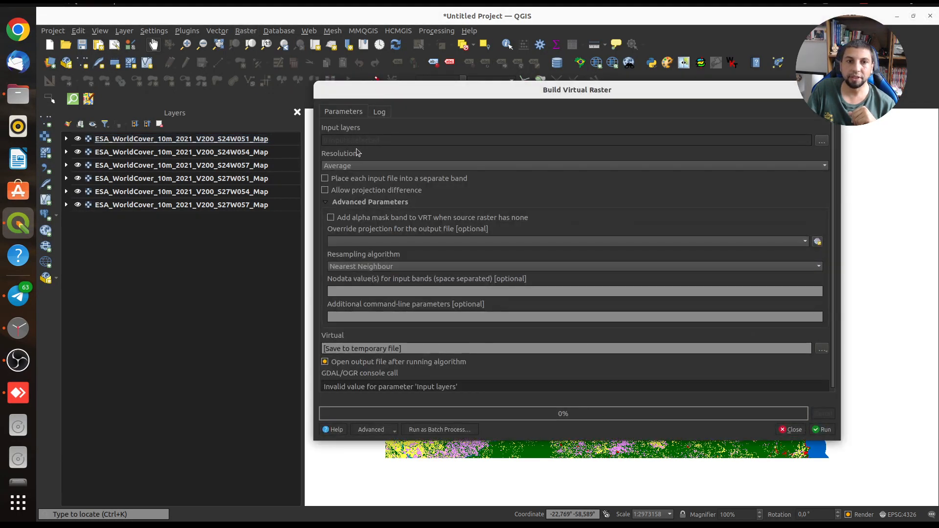
{"action": "left_click", "coordinate": [821, 142]}
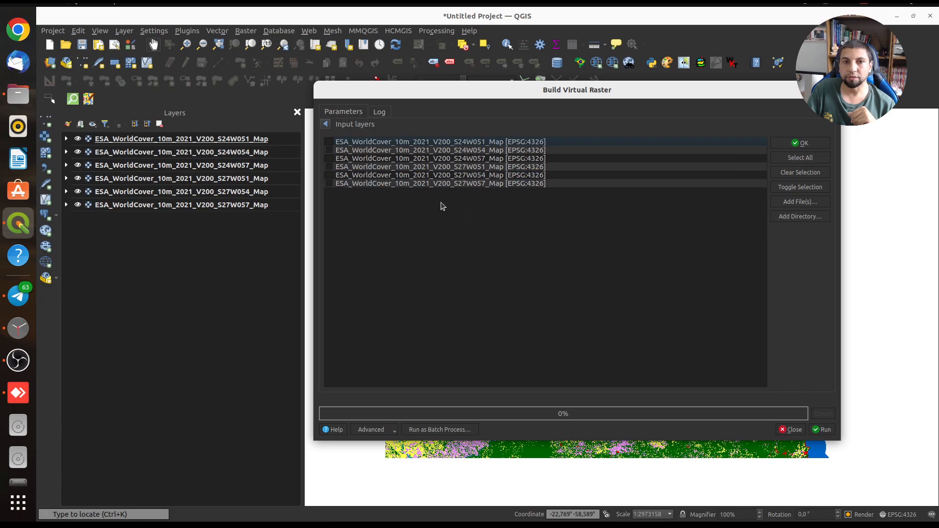
{"action": "left_click", "coordinate": [800, 157]}
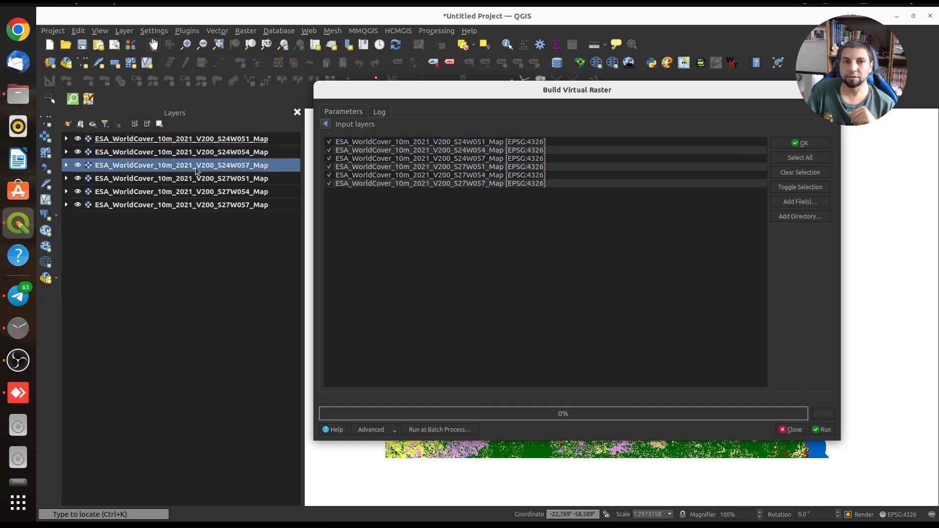
{"action": "left_click", "coordinate": [800, 143]}
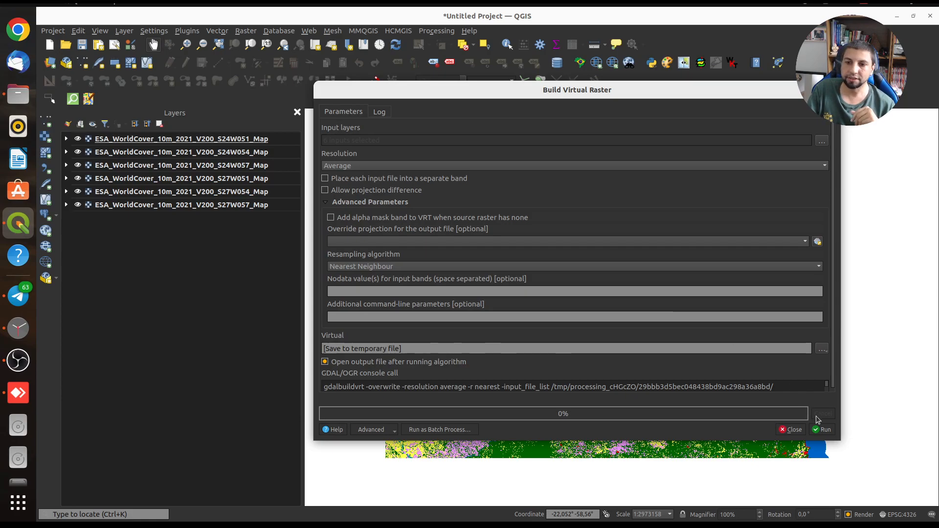
{"action": "left_click", "coordinate": [823, 429]}
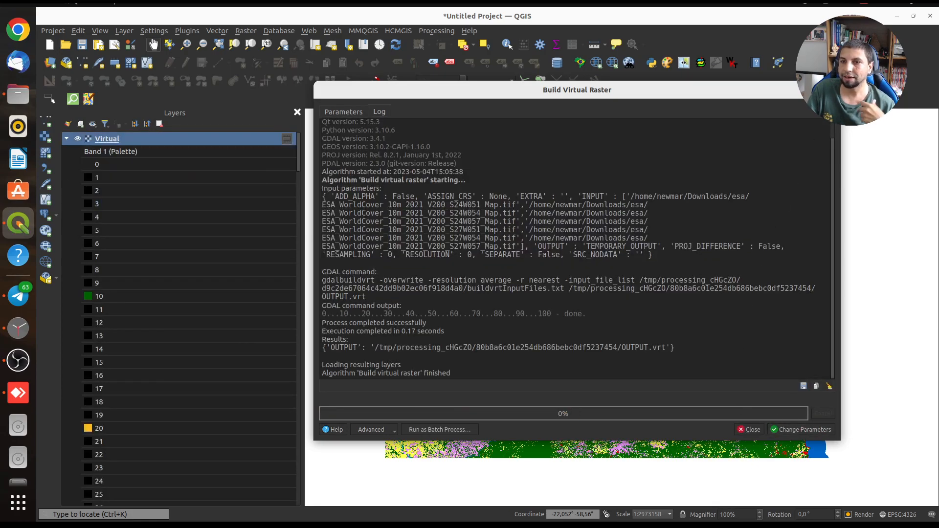
{"action": "left_click", "coordinate": [832, 90]}
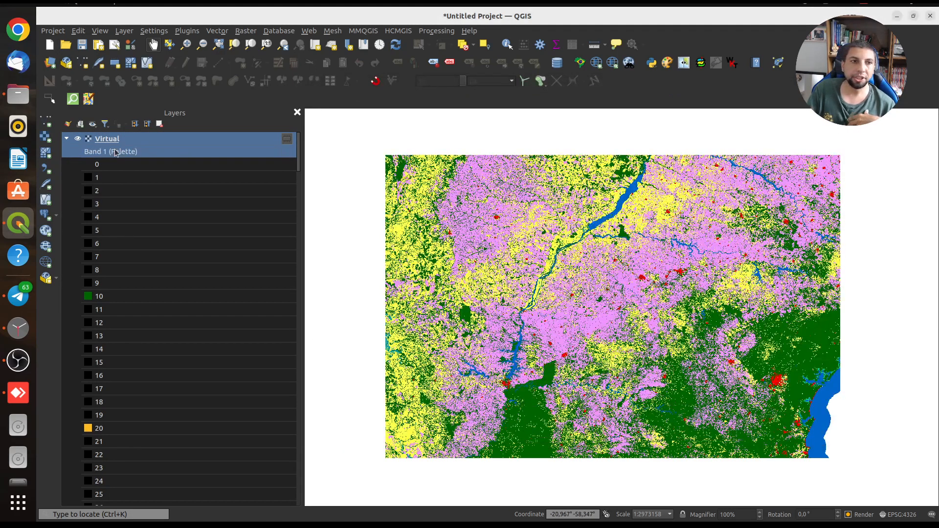
Collapse the Virtual layer's legend and hide every layer except Virtual
{"action": "left_click", "coordinate": [67, 139]}
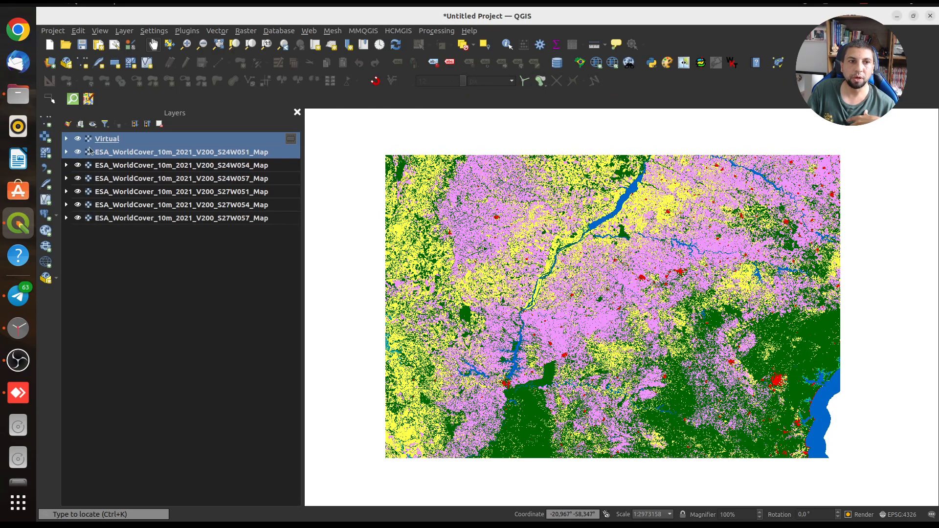
{"action": "left_click", "coordinate": [92, 124]}
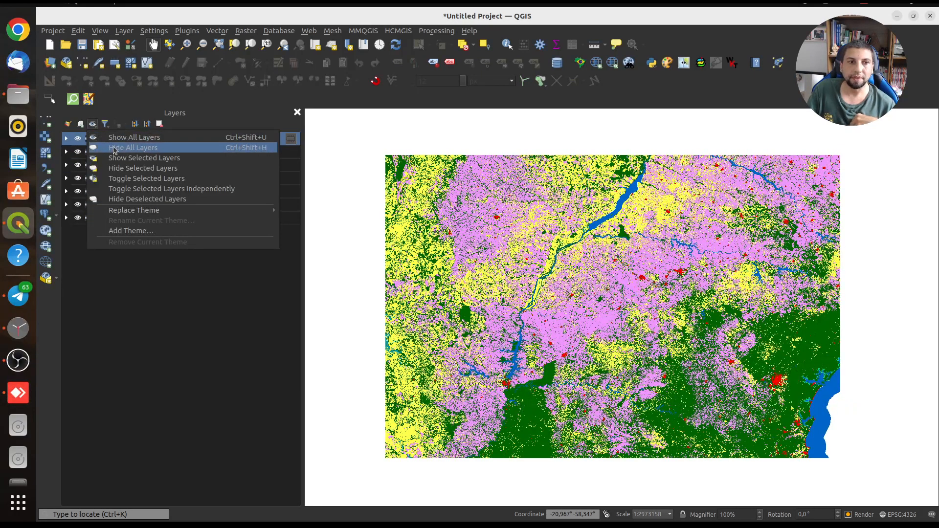
{"action": "left_click", "coordinate": [114, 151]}
{"action": "left_click", "coordinate": [108, 139]}
{"action": "left_click", "coordinate": [78, 138]}
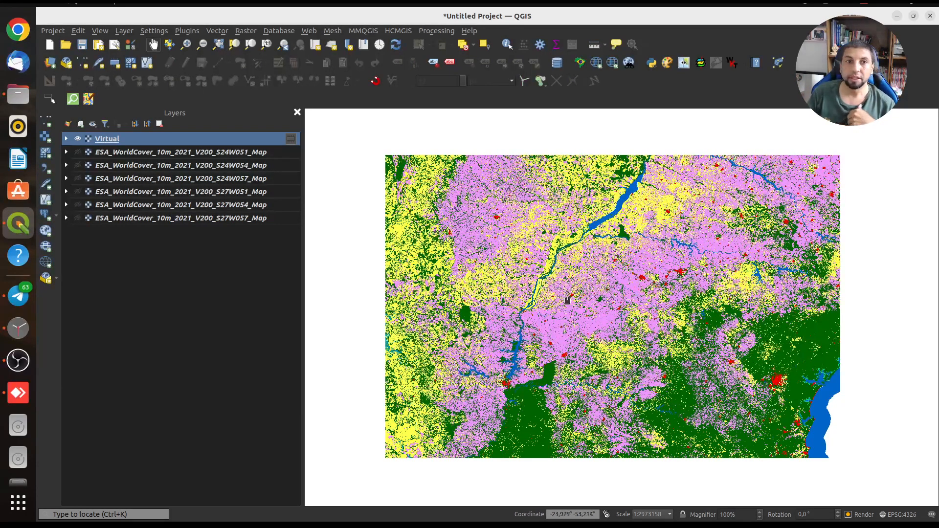
Set up a Translate (Convert Format) of the Virtual layer with the High Compression profile
{"action": "left_click", "coordinate": [251, 32]}
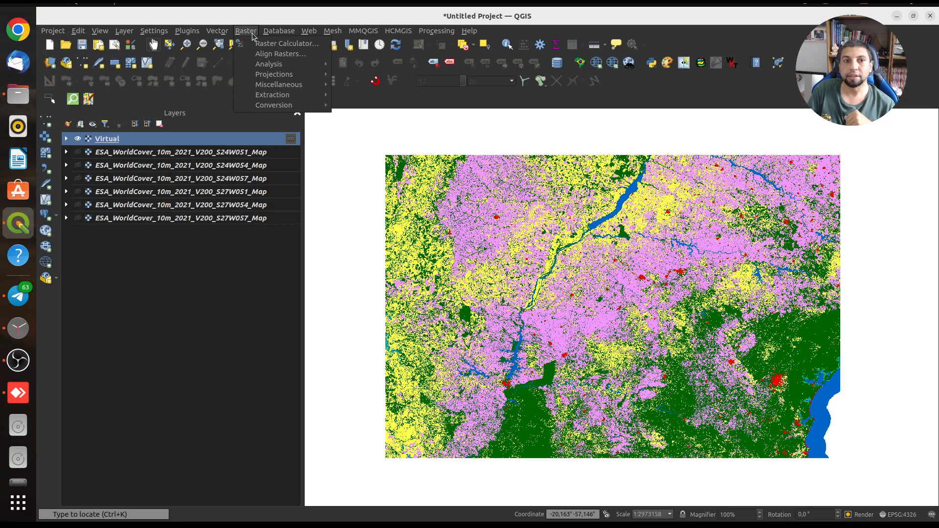
{"action": "mouse_move", "coordinate": [284, 105]}
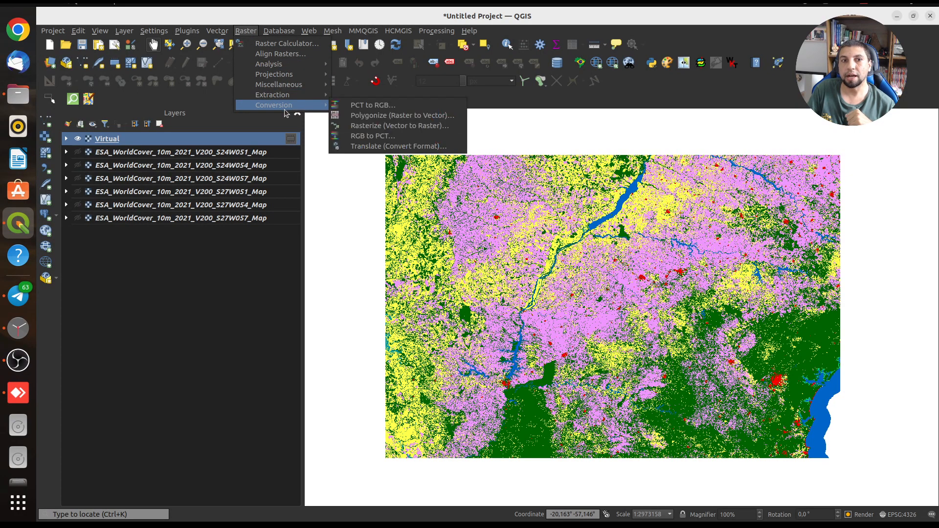
{"action": "left_click", "coordinate": [409, 146]}
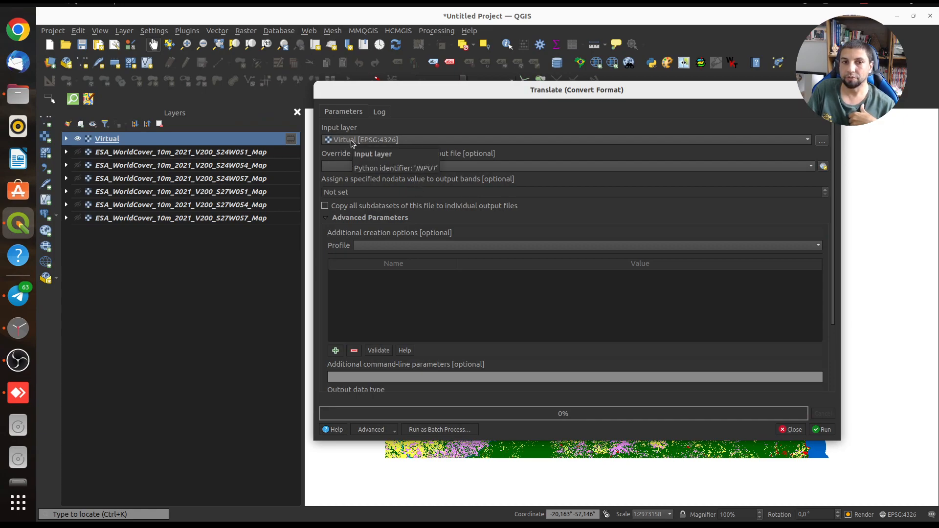
{"action": "left_click", "coordinate": [386, 246]}
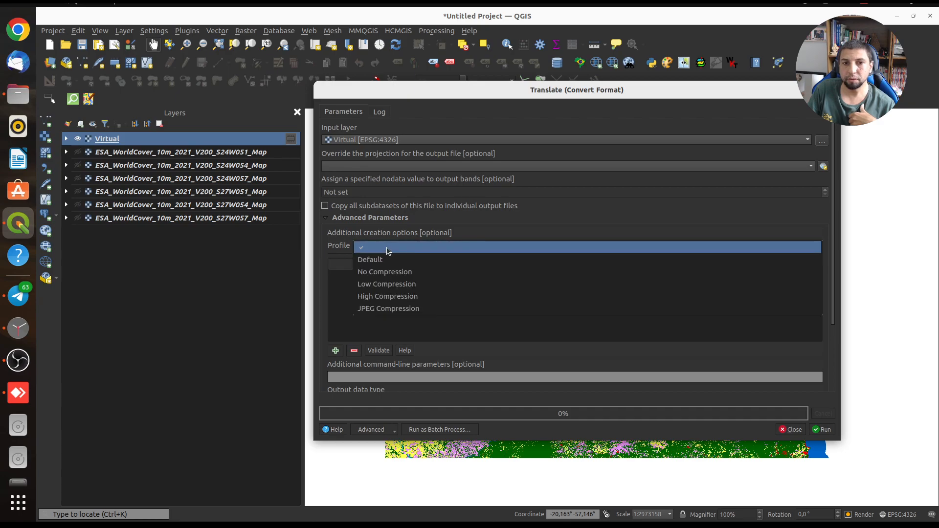
{"action": "left_click", "coordinate": [391, 295]}
Change the COMPRESS creation option to LZW
{"action": "double_click", "coordinate": [497, 278]}
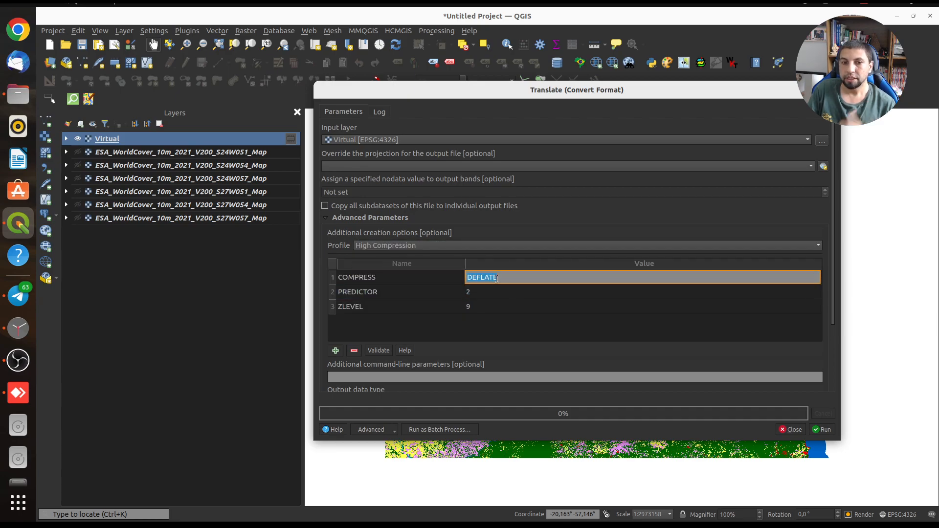
{"action": "type", "text": "LZW"}
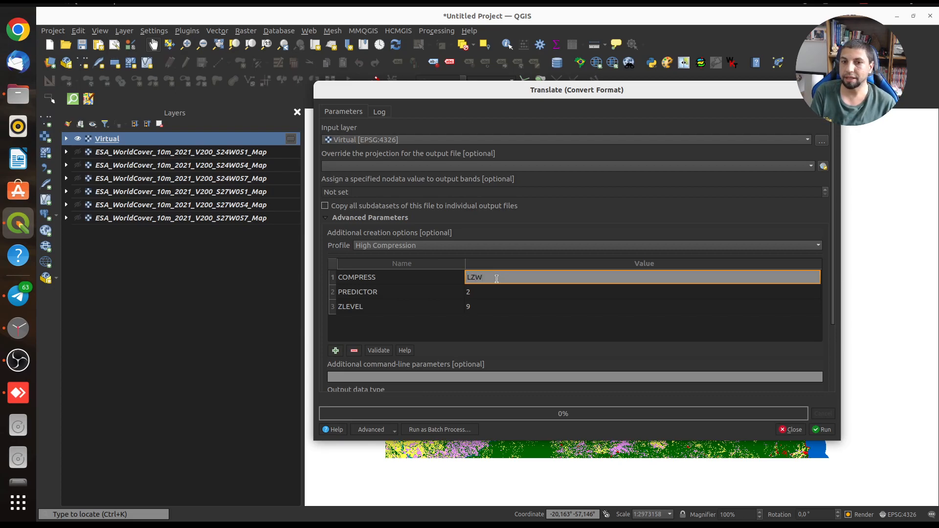
{"action": "key", "text": "Return"}
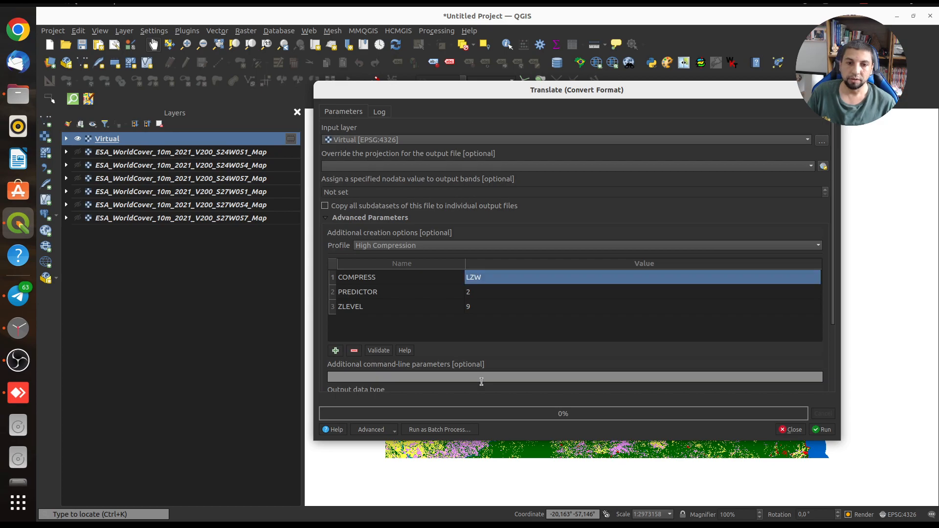
{"action": "scroll", "coordinate": [499, 378], "scroll_direction": "down", "scroll_amount": 1}
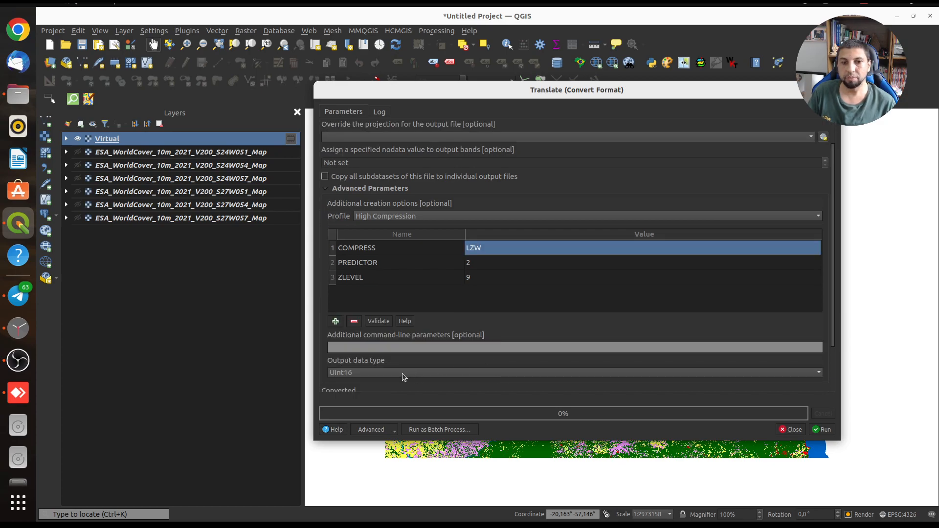
Set the output data type to Byte and the converted output file to merge_compress in the Downloads folder
{"action": "left_click", "coordinate": [386, 374]}
{"action": "left_click", "coordinate": [362, 358]}
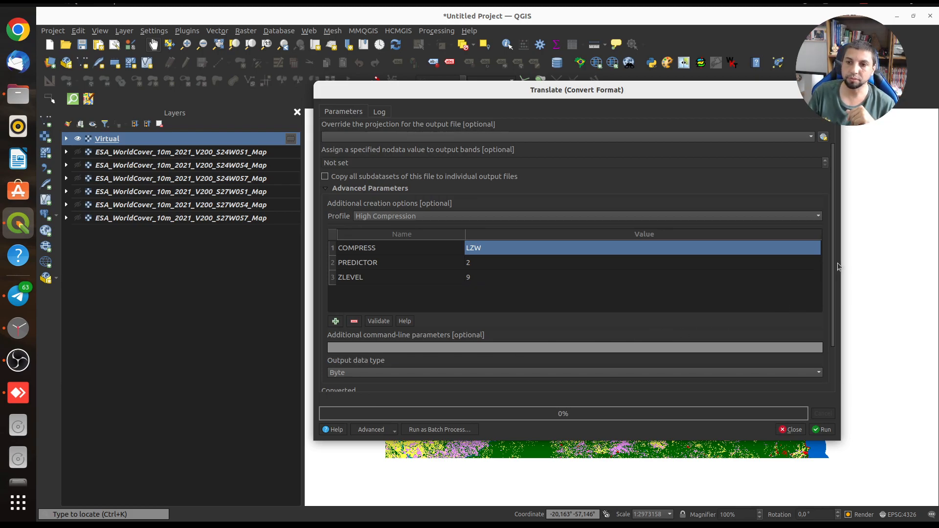
{"action": "left_click_drag", "start_coordinate": [832, 262], "coordinate": [840, 332]}
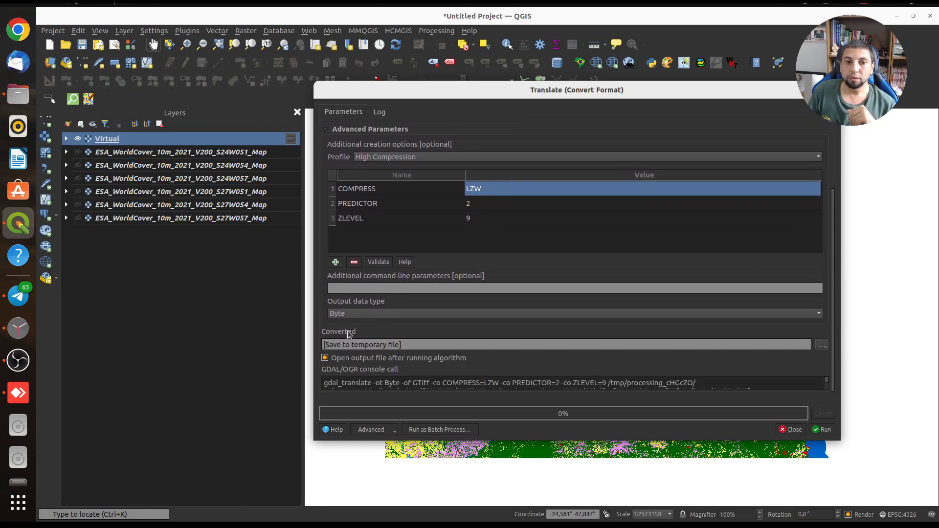
{"action": "left_click", "coordinate": [822, 345]}
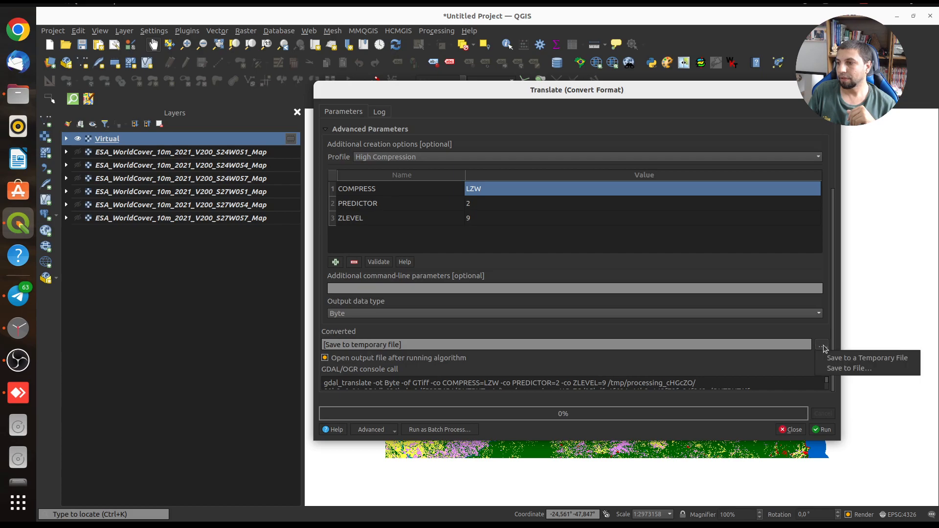
{"action": "left_click", "coordinate": [834, 368]}
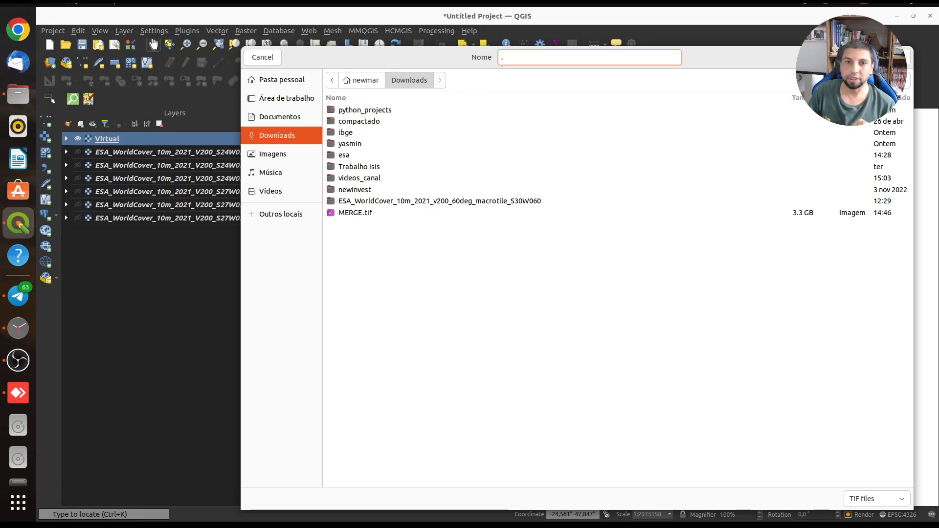
{"action": "type", "text": "merge"}
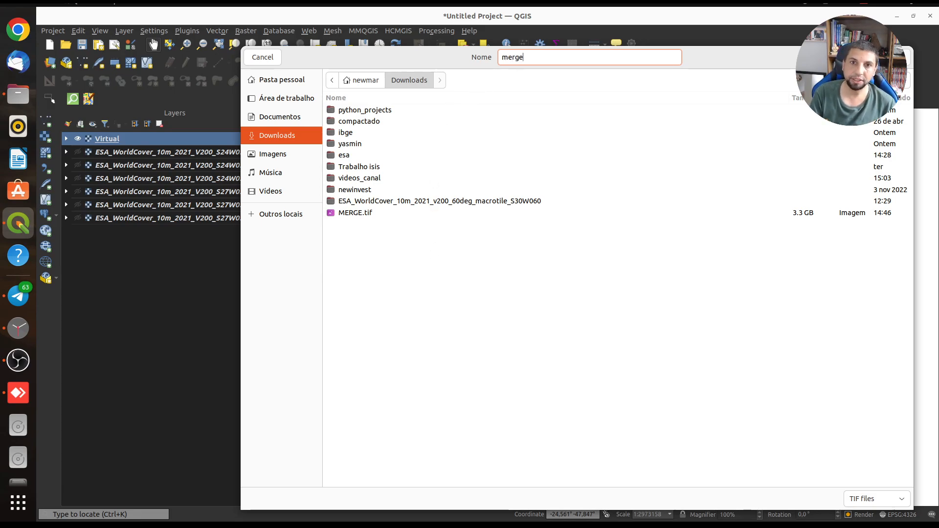
{"action": "type", "text": "_compress"}
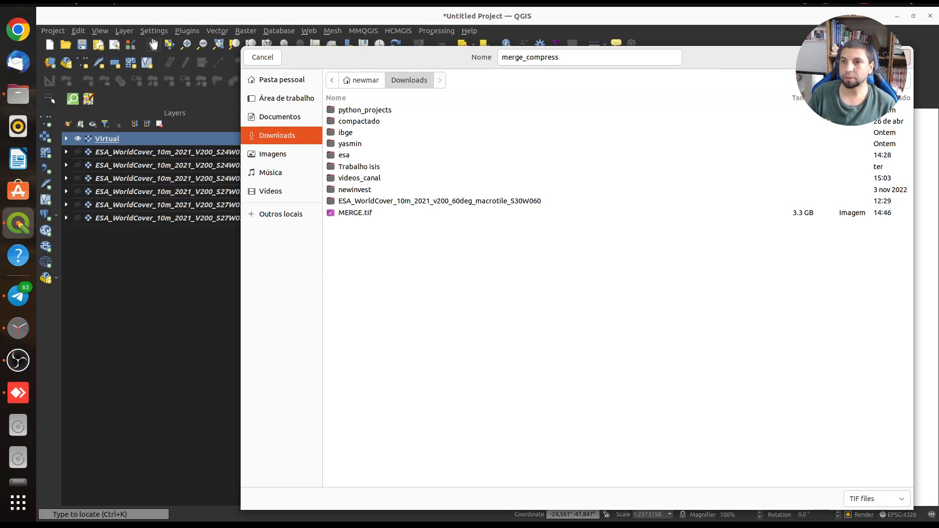
{"action": "key", "text": "Return"}
Run the conversion and collapse the legend of the merge_compress layer
{"action": "left_click", "coordinate": [823, 429]}
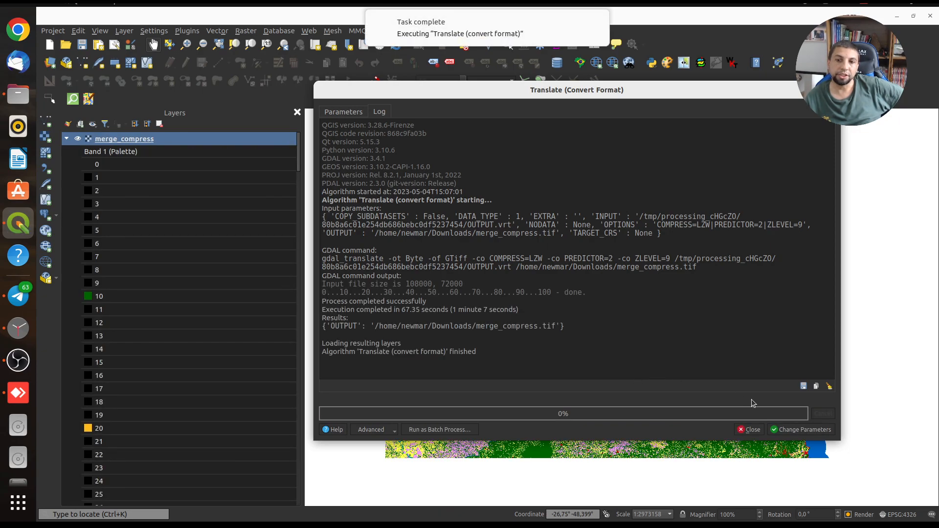
{"action": "left_click", "coordinate": [749, 429]}
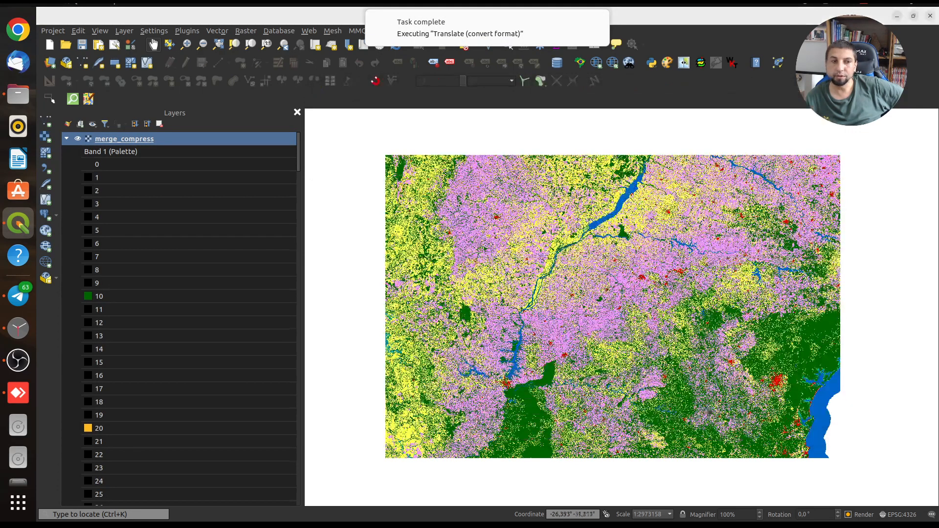
{"action": "left_click", "coordinate": [66, 139]}
Toggle the visibility of merge_compress and Virtual to compare the two rasters over the full extent
{"action": "left_click", "coordinate": [78, 140]}
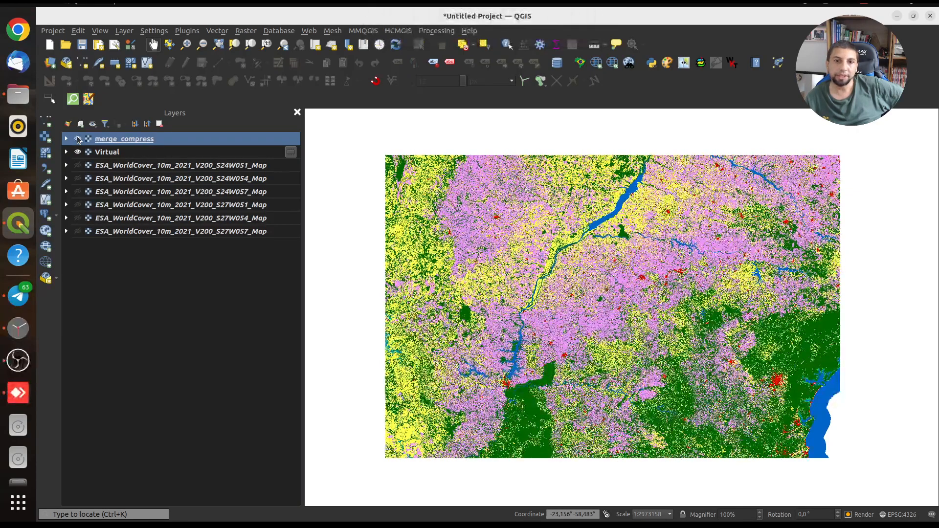
{"action": "left_click", "coordinate": [77, 152], "text": "ctrl"}
{"action": "left_click", "coordinate": [77, 153]}
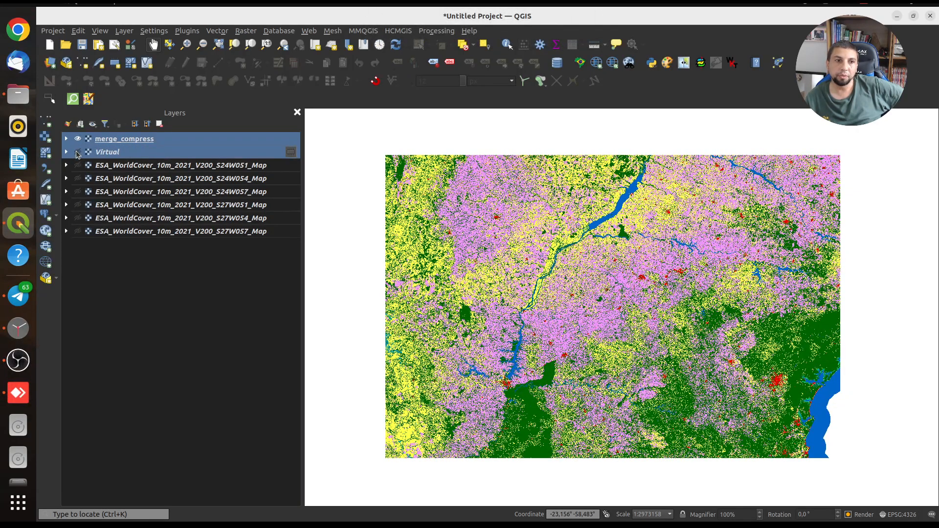
{"action": "left_click", "coordinate": [77, 153]}
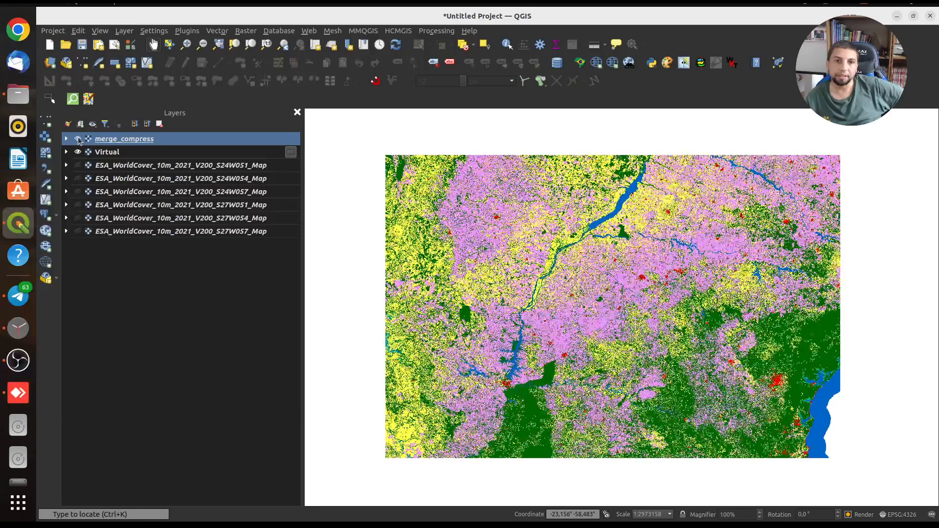
{"action": "left_click", "coordinate": [78, 139]}
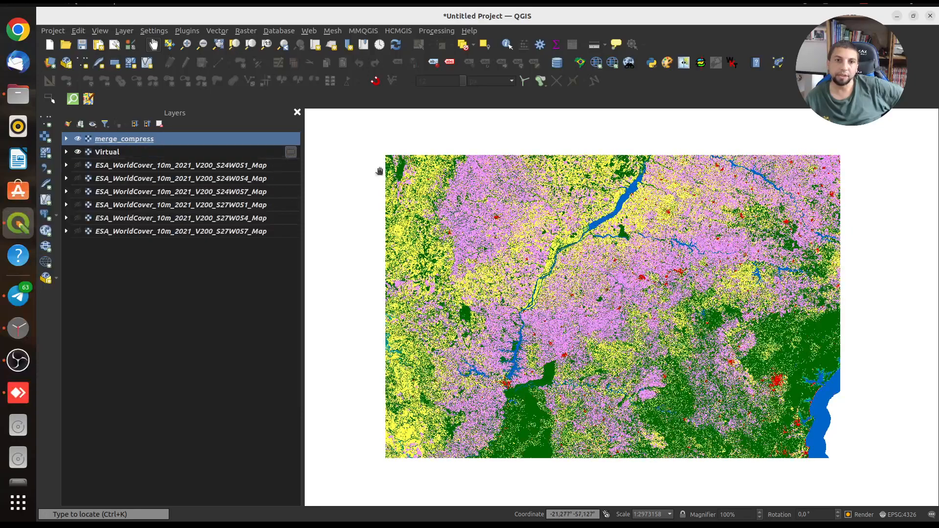
Compare merge_compress with Virtual in detail near the mosaic's northwest corner by switching merge_compress off and on
{"action": "scroll", "coordinate": [404, 172], "scroll_direction": "up", "scroll_amount": 6}
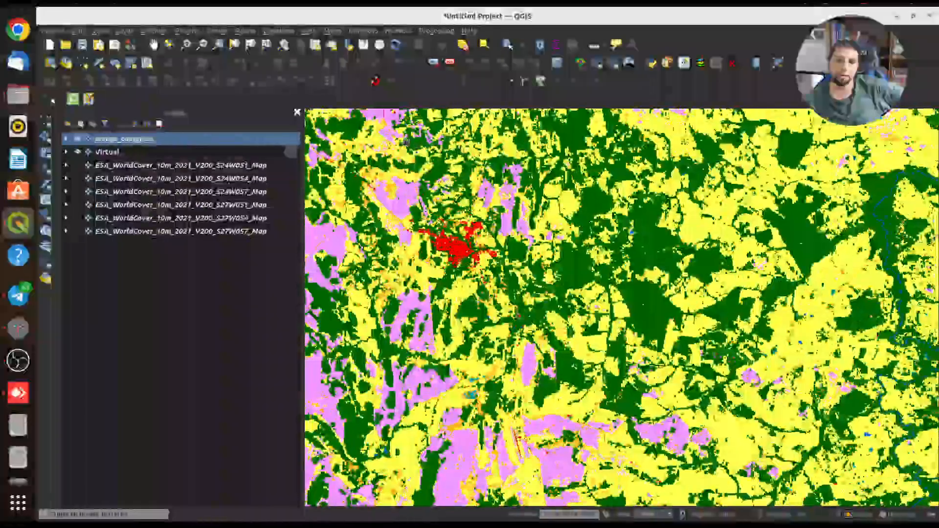
{"action": "scroll", "coordinate": [403, 172], "scroll_direction": "up", "scroll_amount": 4}
{"action": "left_click", "coordinate": [78, 139]}
{"action": "left_click", "coordinate": [78, 140]}
{"action": "left_click", "coordinate": [78, 140]}
{"action": "left_click", "coordinate": [78, 141]}
{"action": "left_click", "coordinate": [78, 141]}
{"action": "left_click", "coordinate": [78, 141]}
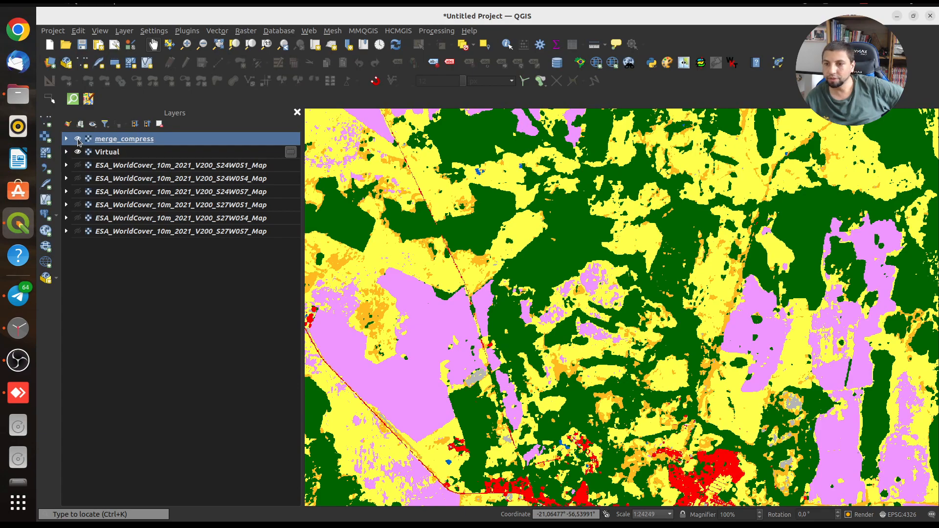
{"action": "left_click", "coordinate": [78, 141]}
{"action": "left_click", "coordinate": [78, 141]}
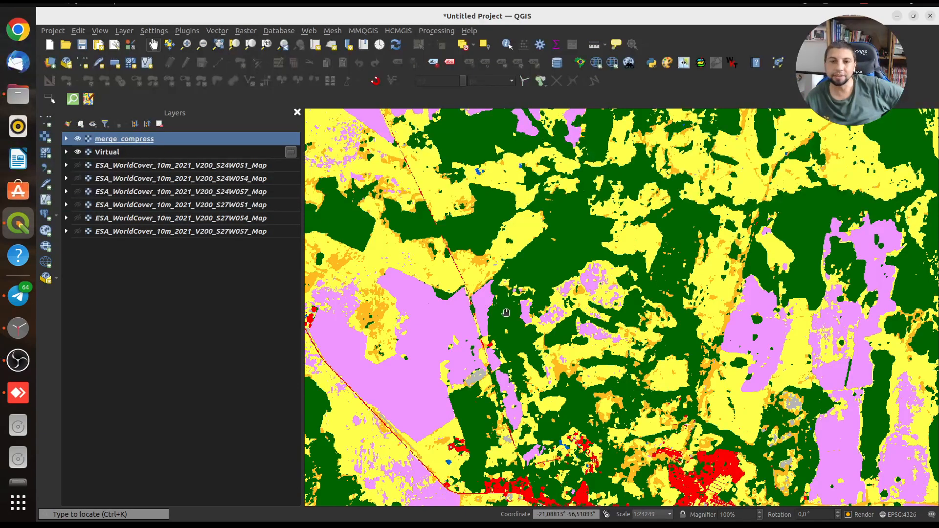
{"action": "scroll", "coordinate": [503, 309], "scroll_direction": "down", "scroll_amount": 2}
{"action": "left_click", "coordinate": [78, 140]}
{"action": "left_click", "coordinate": [79, 140]}
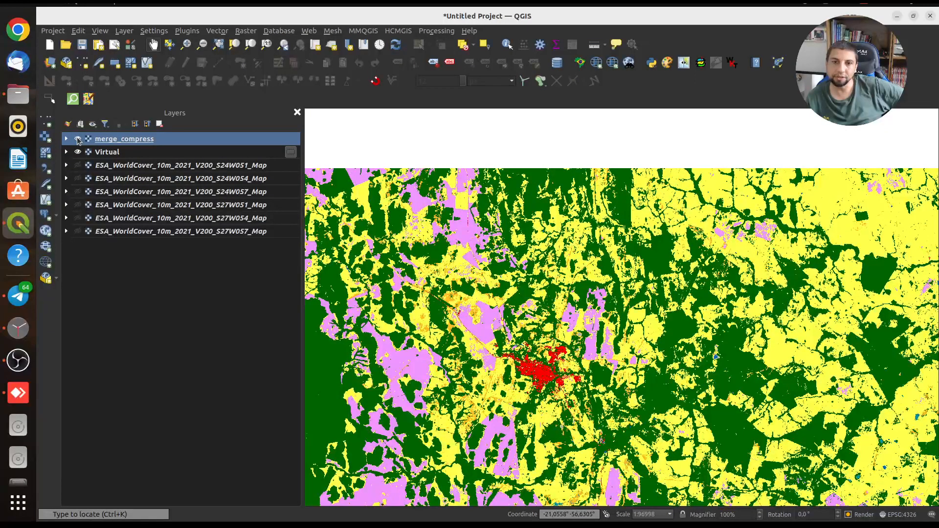
{"action": "scroll", "coordinate": [511, 323], "scroll_direction": "down", "scroll_amount": 2}
{"action": "left_click_drag", "start_coordinate": [514, 395], "coordinate": [471, 301]}
{"action": "scroll", "coordinate": [484, 147], "scroll_direction": "down", "scroll_amount": 1}
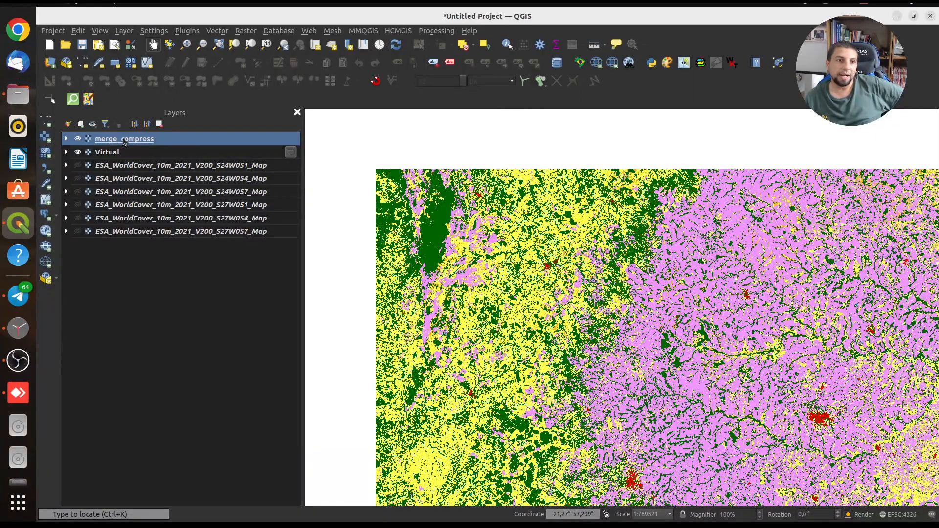
{"action": "left_click", "coordinate": [110, 154]}
{"action": "right_click", "coordinate": [108, 152]}
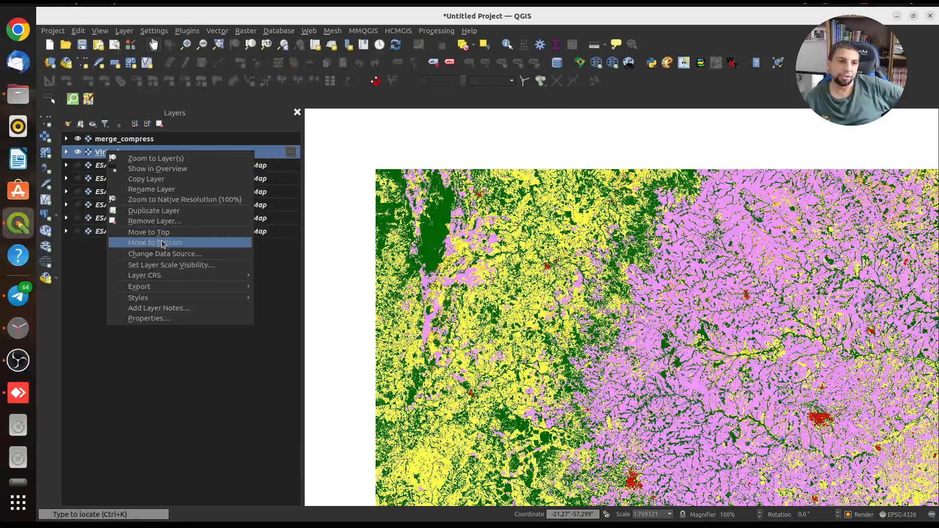
{"action": "left_click", "coordinate": [154, 221]}
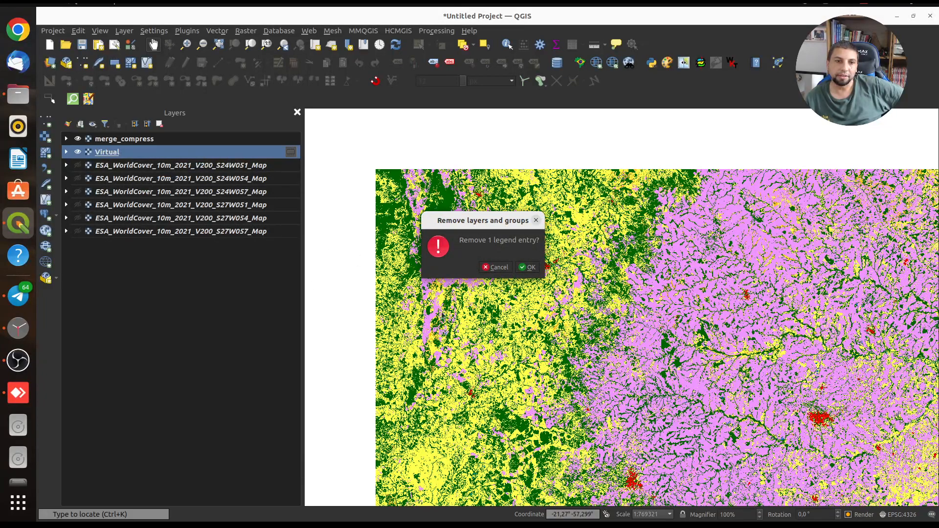
{"action": "left_click", "coordinate": [493, 267]}
Hide the Virtual layer and load MERGE.tif from the Downloads folder as a layer with its legend collapsed
{"action": "left_click", "coordinate": [78, 152]}
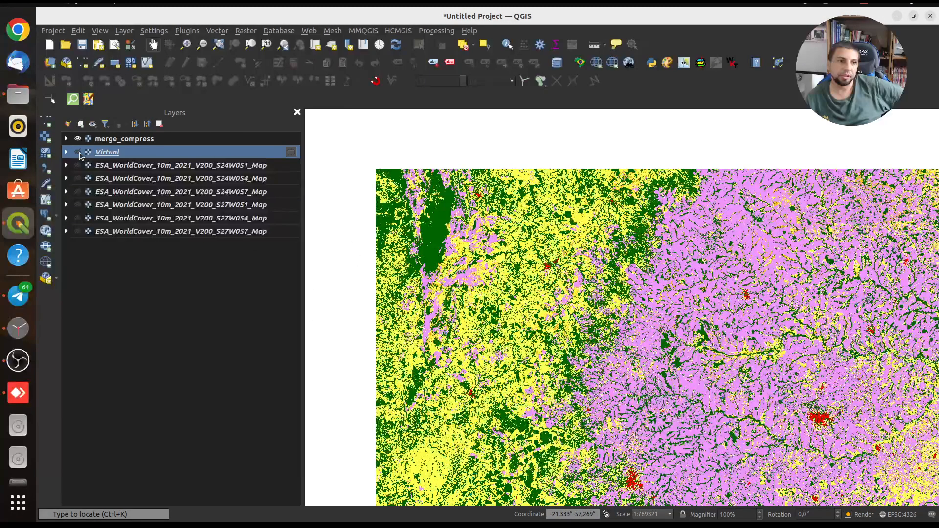
{"action": "left_click", "coordinate": [18, 94]}
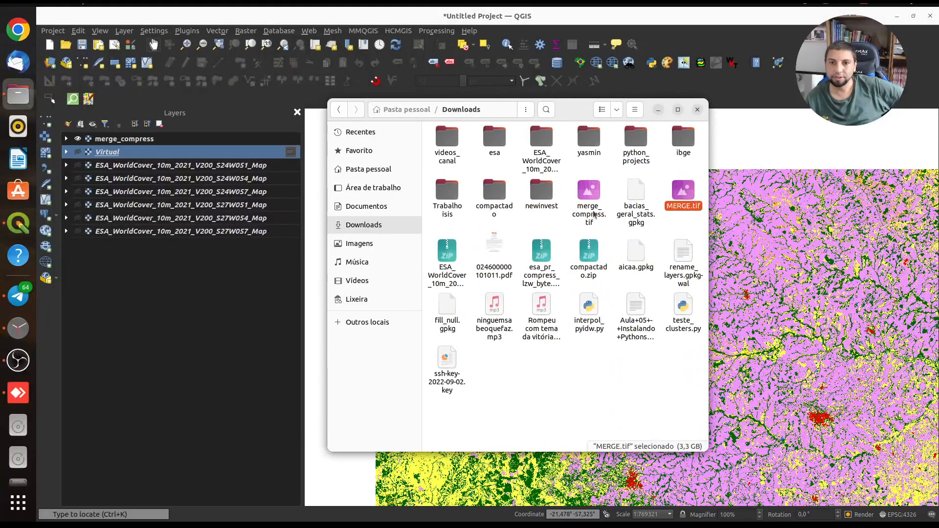
{"action": "left_click_drag", "start_coordinate": [684, 192], "coordinate": [786, 232]}
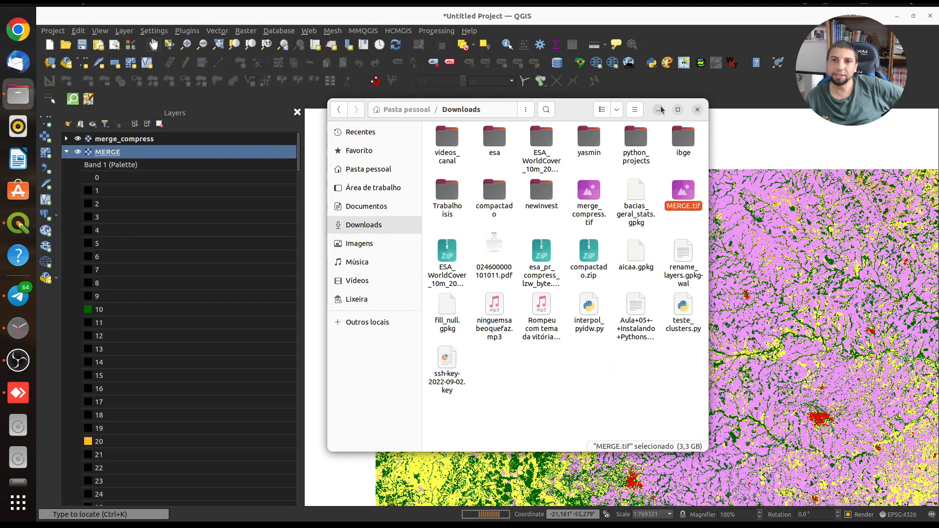
{"action": "left_click", "coordinate": [659, 109]}
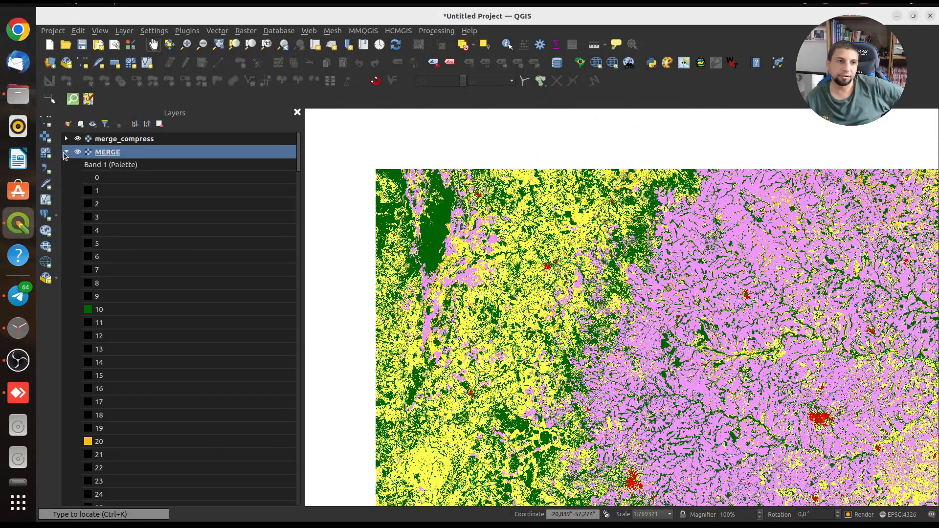
{"action": "left_click", "coordinate": [65, 152]}
Compare merge_compress with the MERGE layer at several scales by switching merge_compress off and on
{"action": "left_click", "coordinate": [77, 139]}
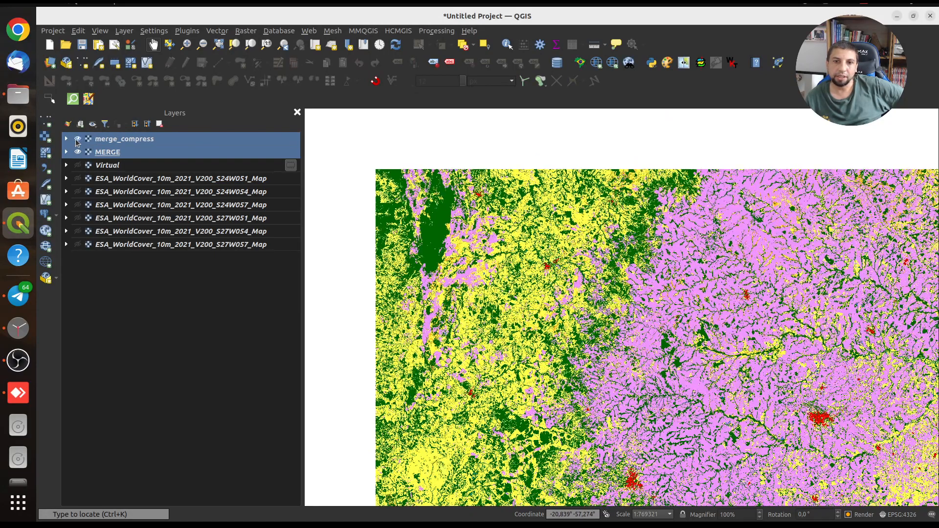
{"action": "scroll", "coordinate": [523, 180], "scroll_direction": "up", "scroll_amount": 3}
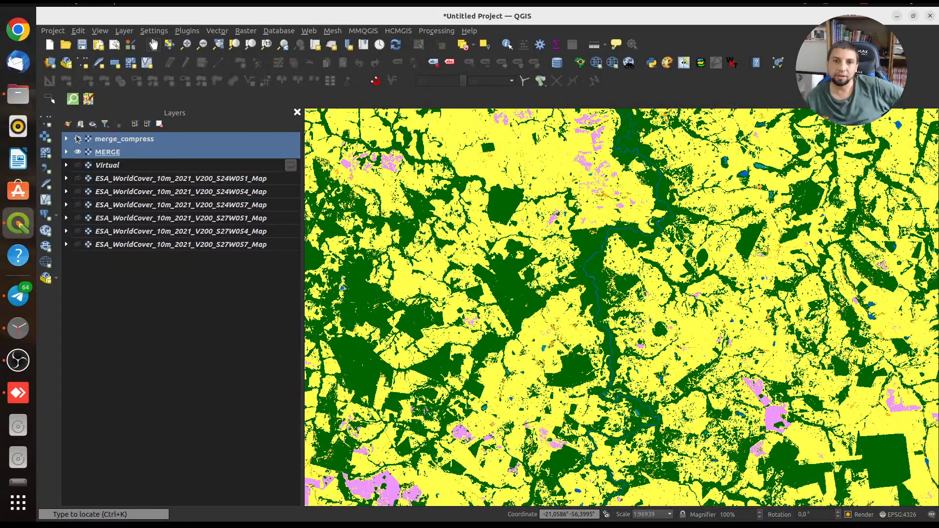
{"action": "left_click", "coordinate": [77, 139]}
{"action": "left_click", "coordinate": [77, 140]}
{"action": "left_click", "coordinate": [77, 139]}
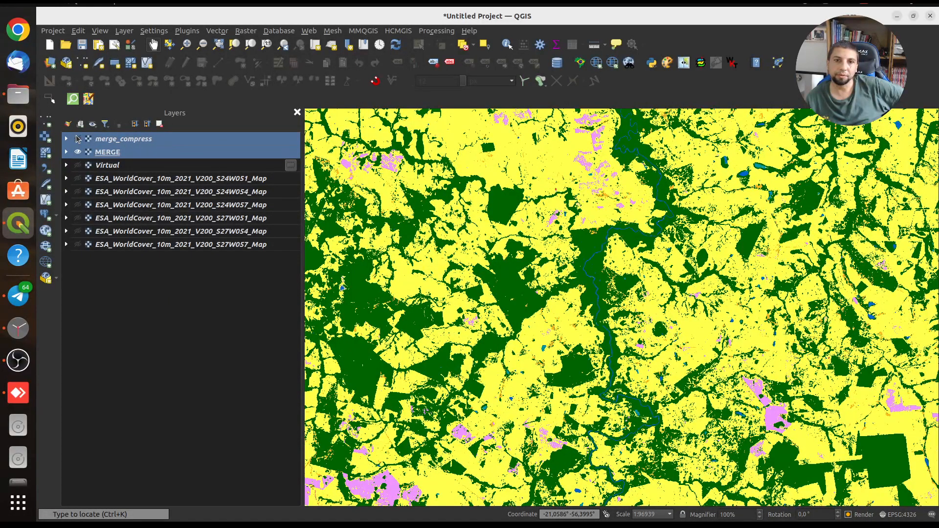
{"action": "left_click", "coordinate": [77, 139]}
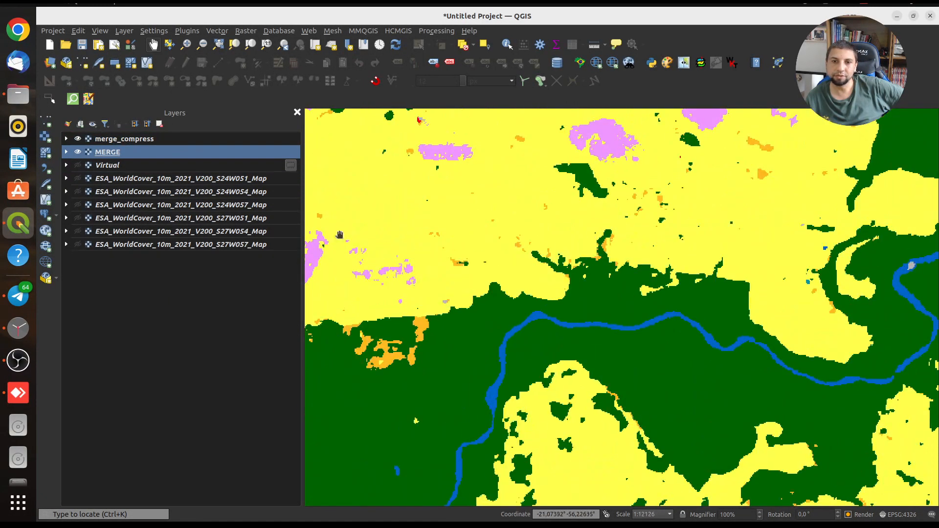
{"action": "left_click", "coordinate": [78, 140]}
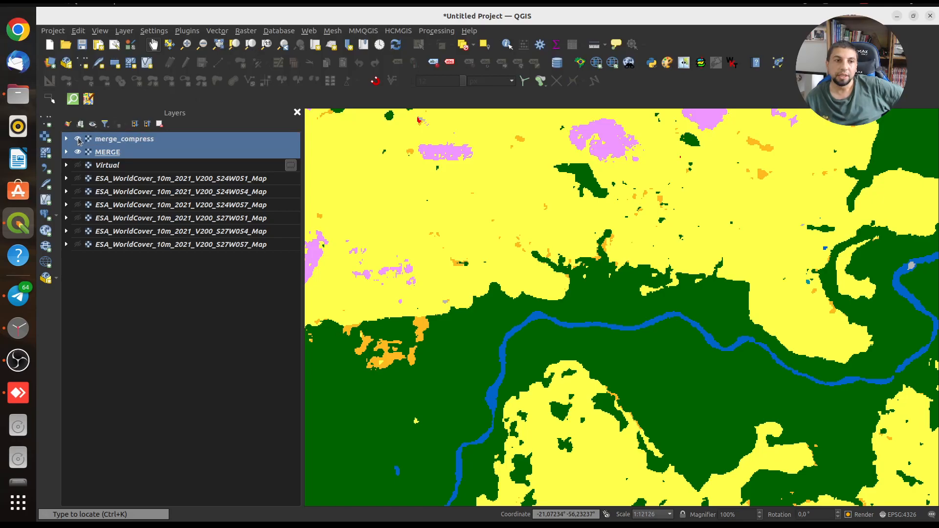
{"action": "left_click", "coordinate": [78, 140]}
{"action": "scroll", "coordinate": [541, 302], "scroll_direction": "down", "scroll_amount": 4}
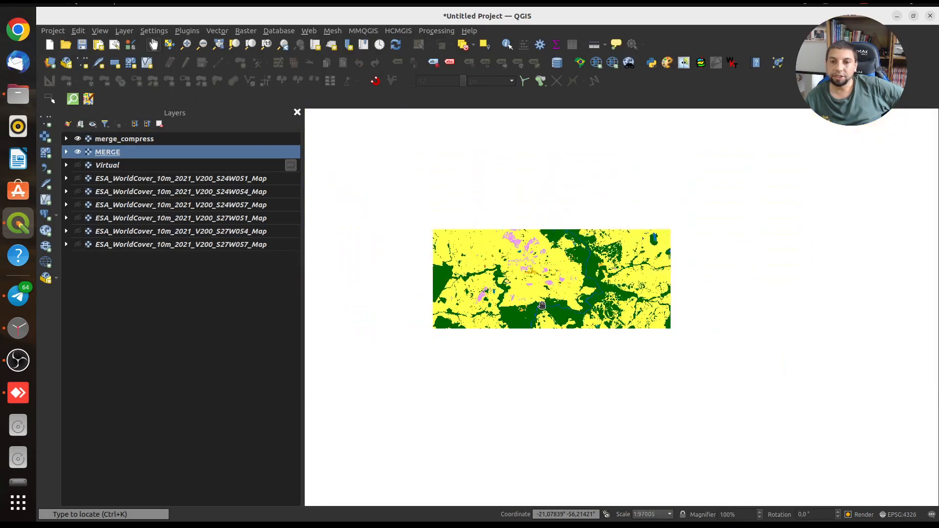
{"action": "left_click_drag", "start_coordinate": [558, 359], "coordinate": [503, 192]}
{"action": "scroll", "coordinate": [565, 324], "scroll_direction": "down", "scroll_amount": 2}
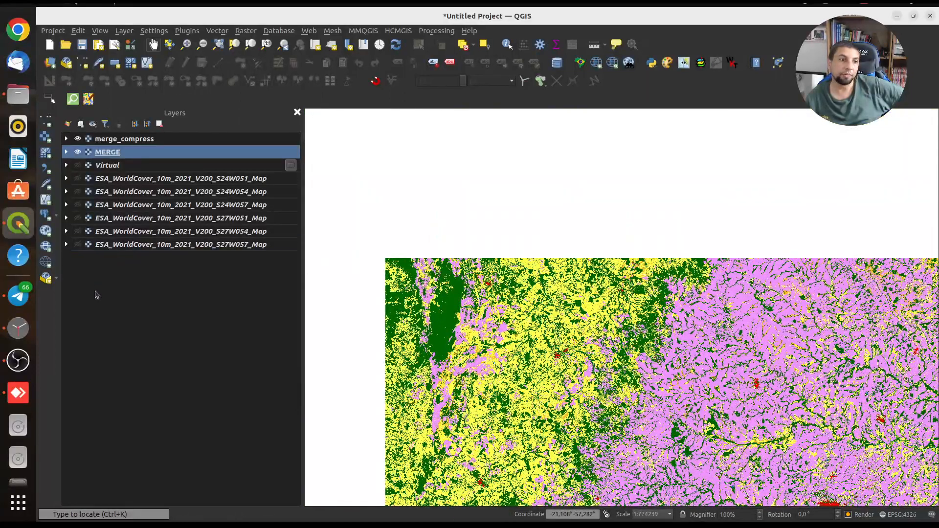
Check the file size of merge_compress.tif in the Downloads folder
{"action": "left_click", "coordinate": [18, 94]}
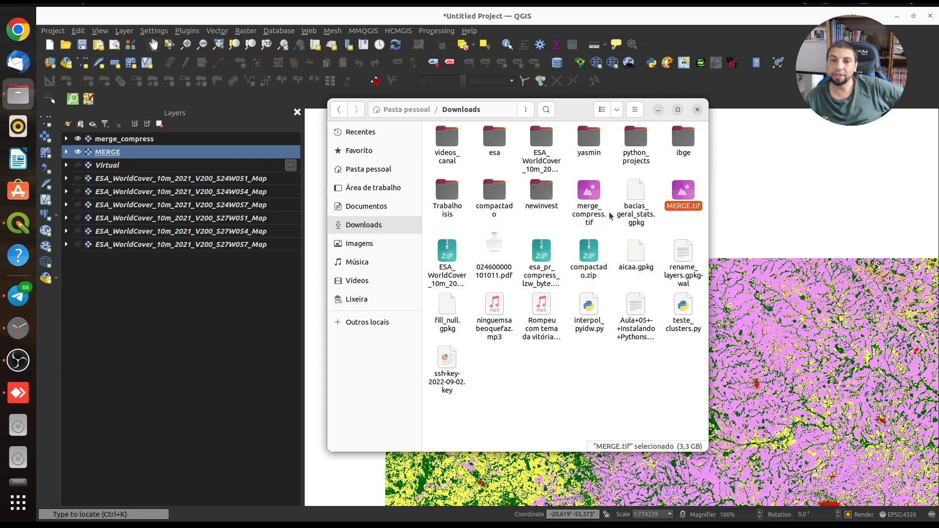
{"action": "left_click", "coordinate": [589, 194]}
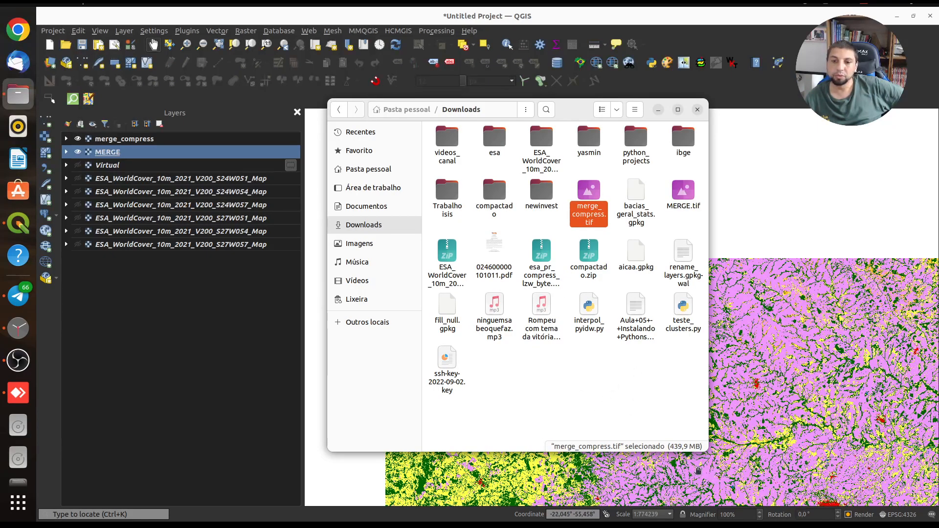